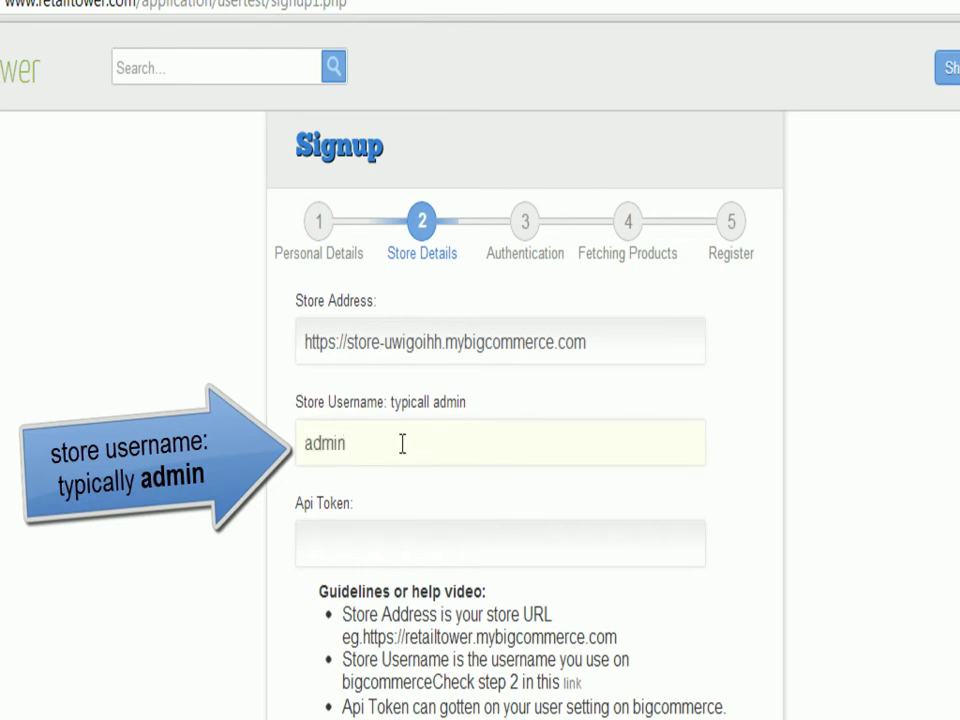
# Step: Switch to the BigCommerce control panel and open the admin user account for editing
pyautogui.click(364, 549)
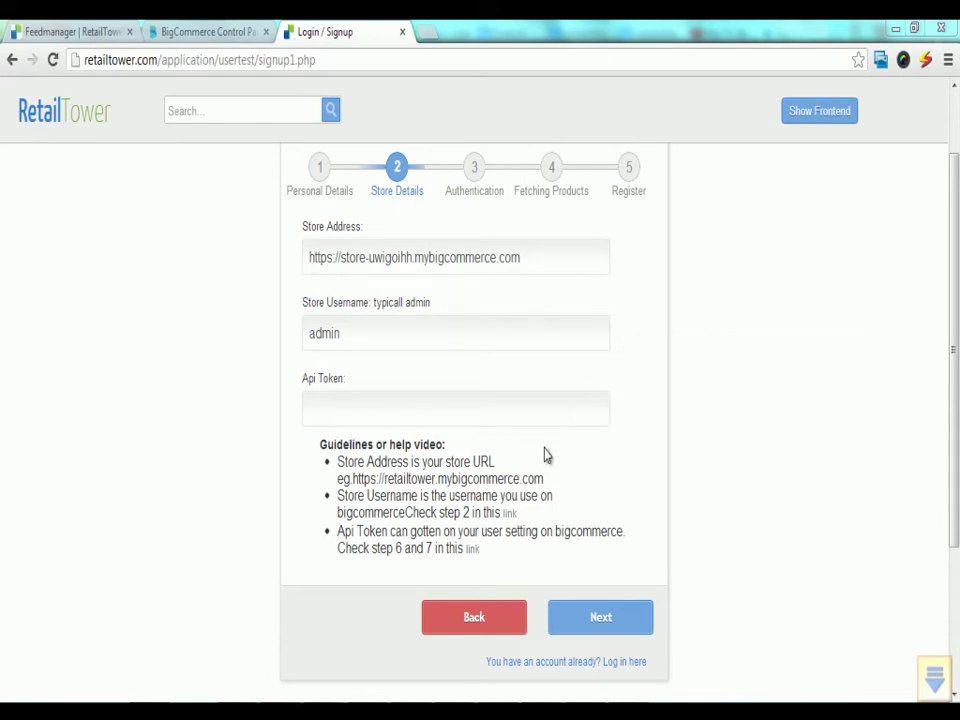
pyautogui.click(358, 415)
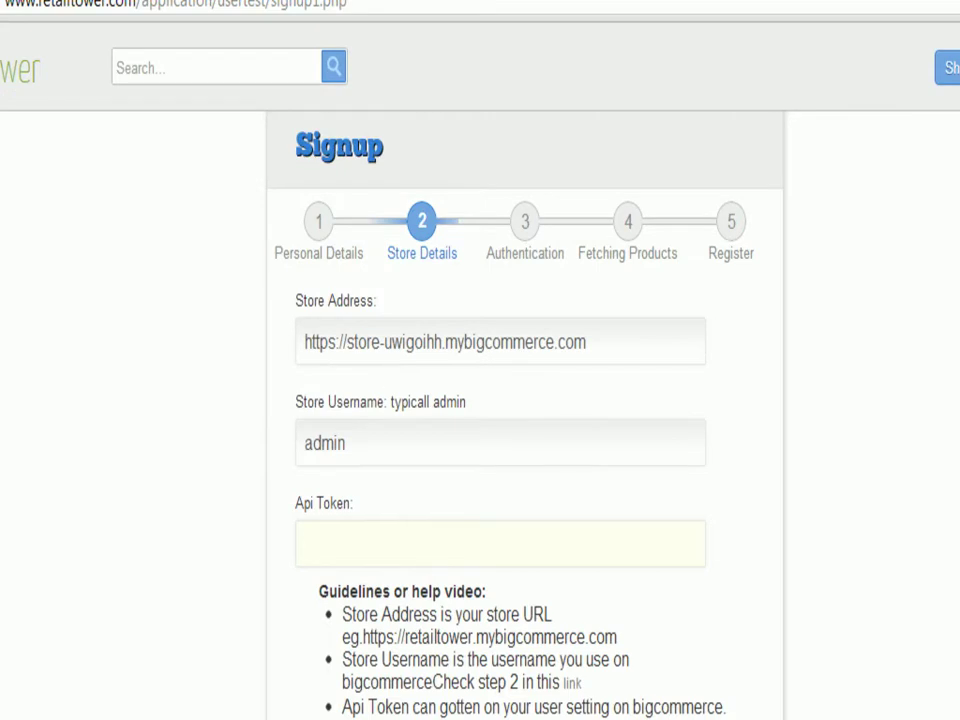
pyautogui.hotkey('ctrl', 'Tab')
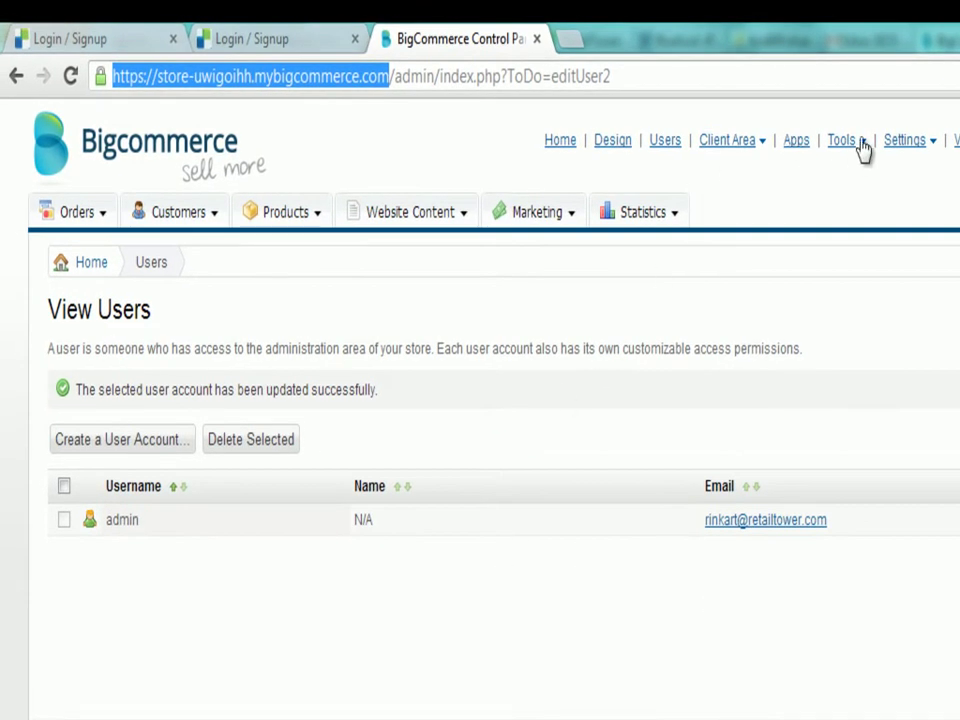
pyautogui.click(664, 143)
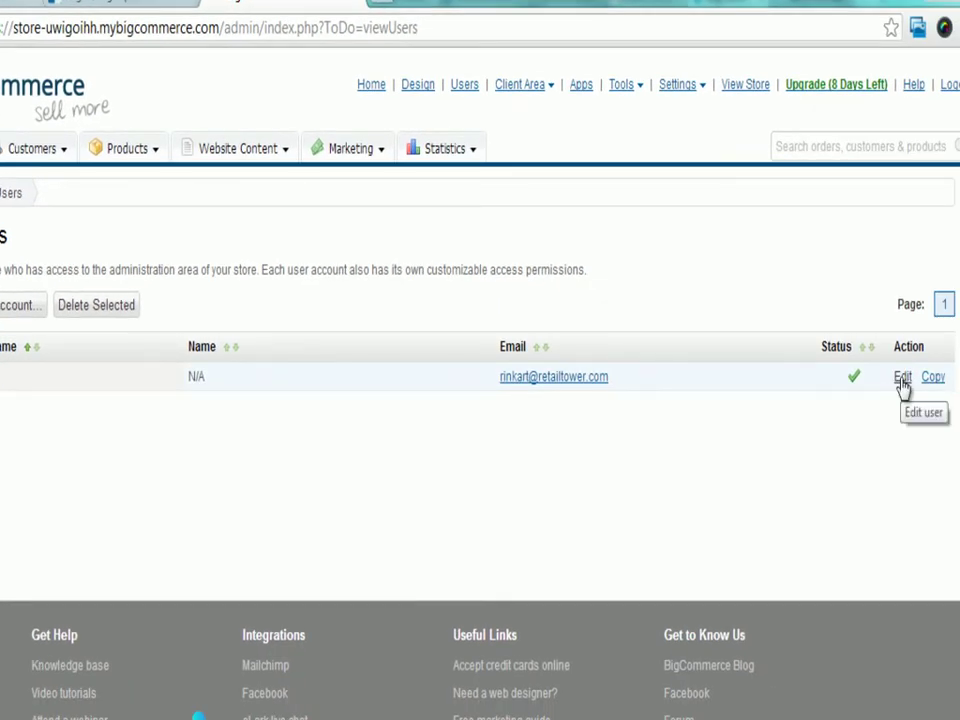
pyautogui.click(901, 378)
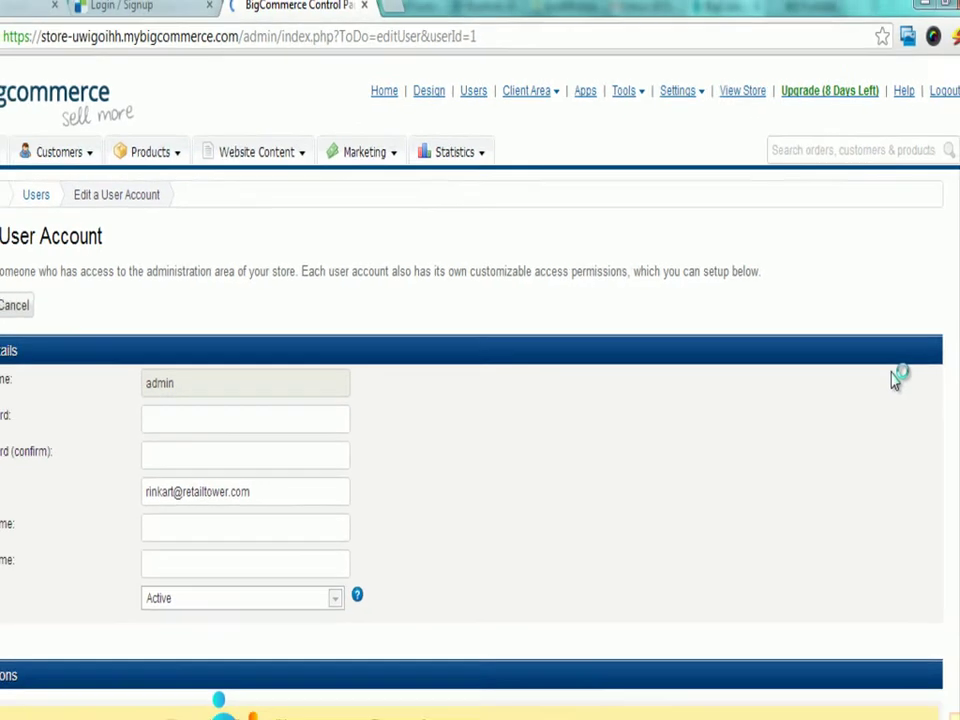
# Step: Copy the admin user's API token and save the user account
pyautogui.scroll(-5, 592, 364)
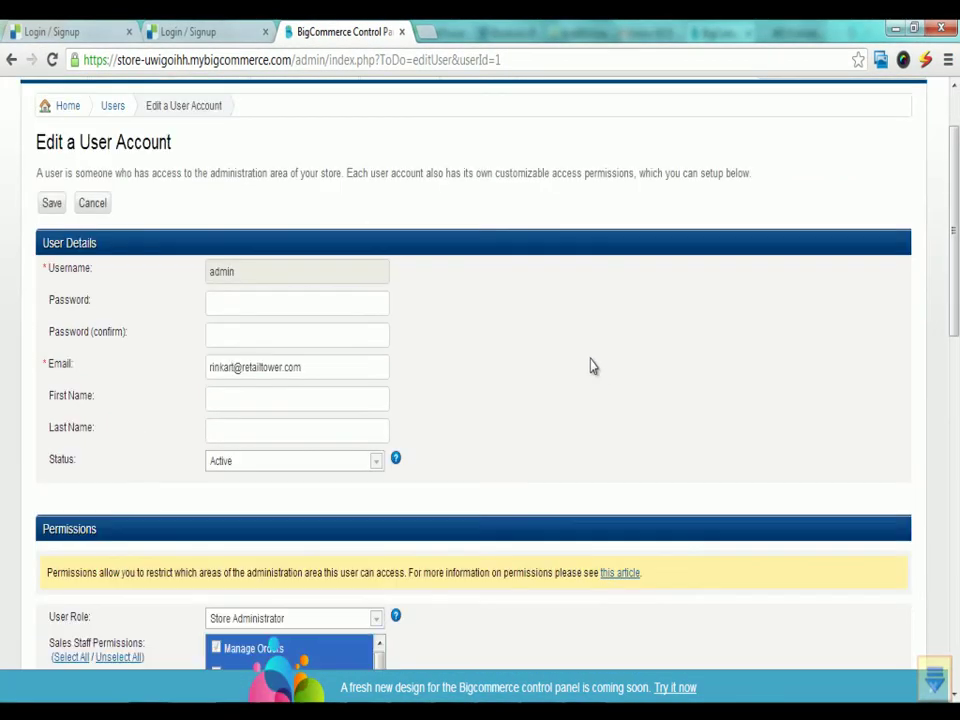
pyautogui.scroll(-10, 592, 364)
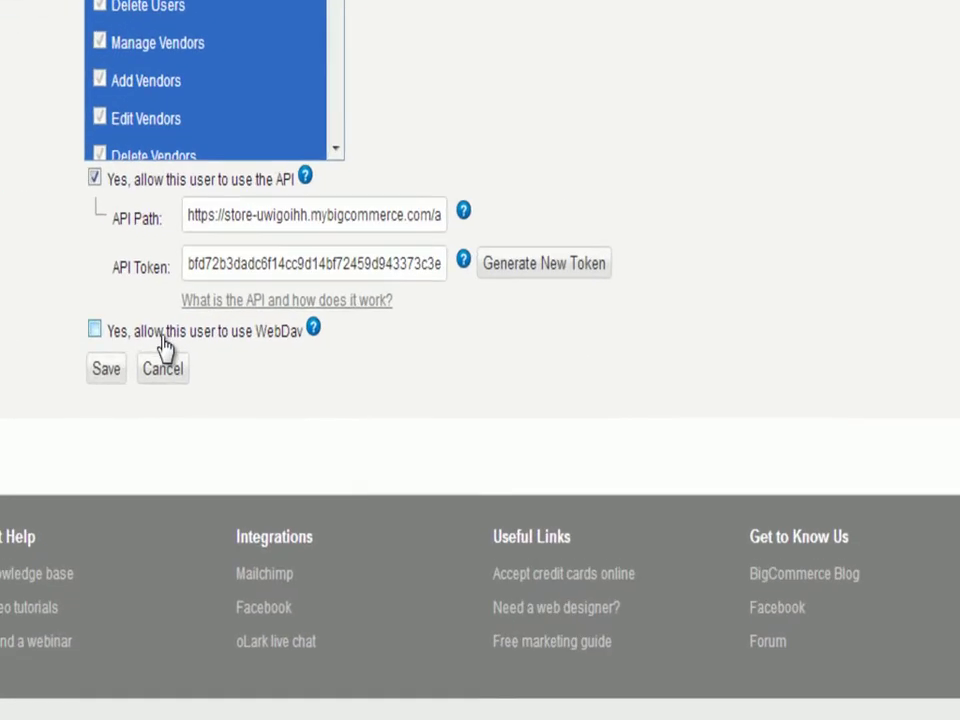
pyautogui.click(189, 264)
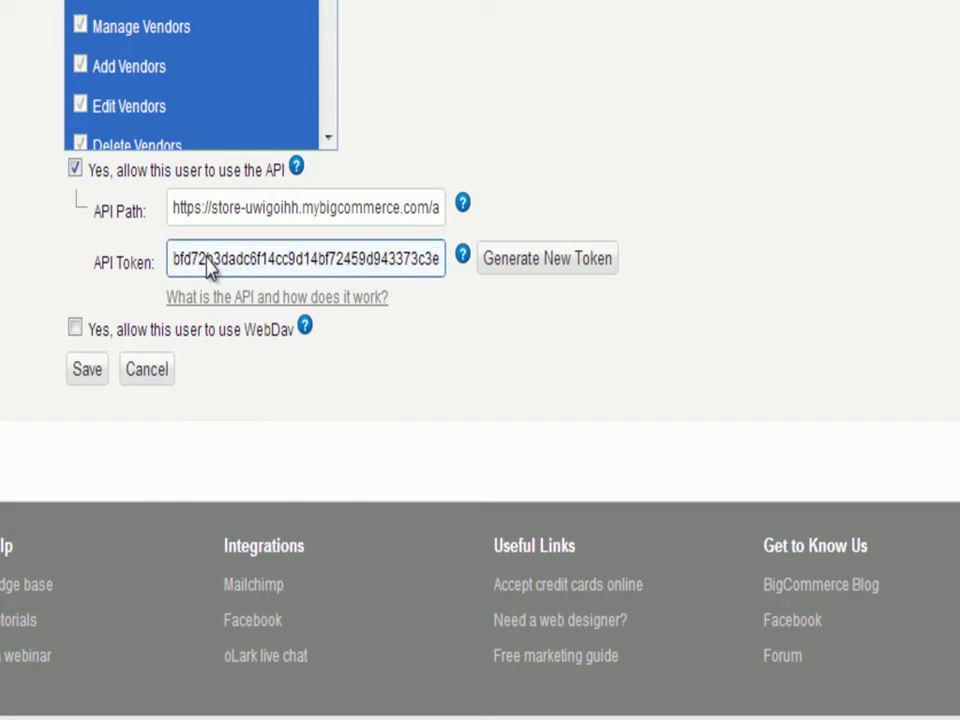
pyautogui.moveTo(176, 264); pyautogui.dragTo(493, 259)
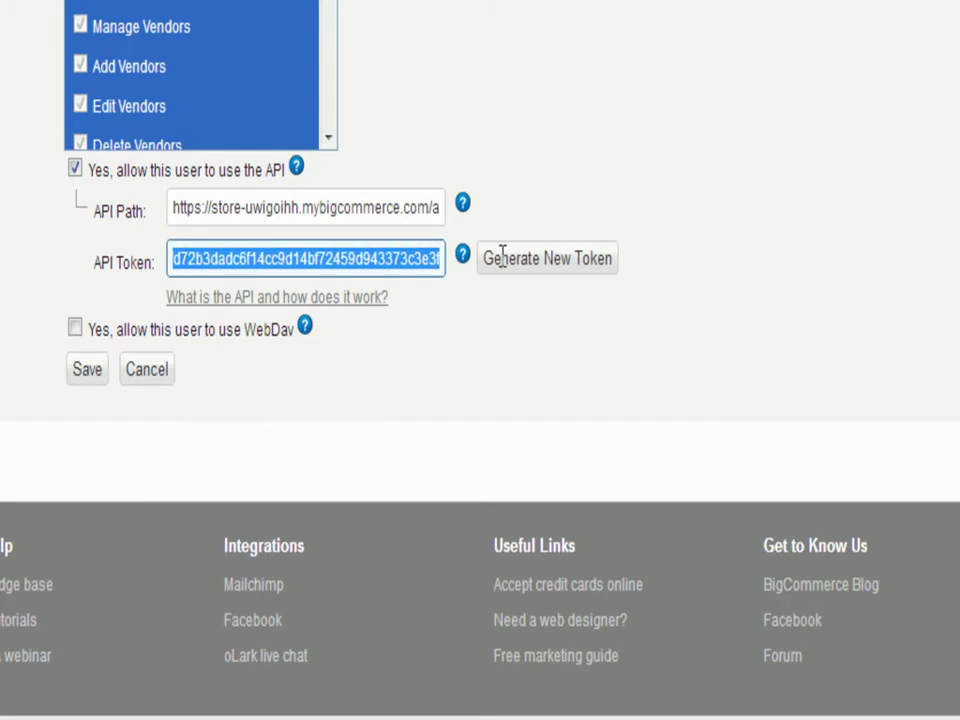
pyautogui.rightClick(355, 262)
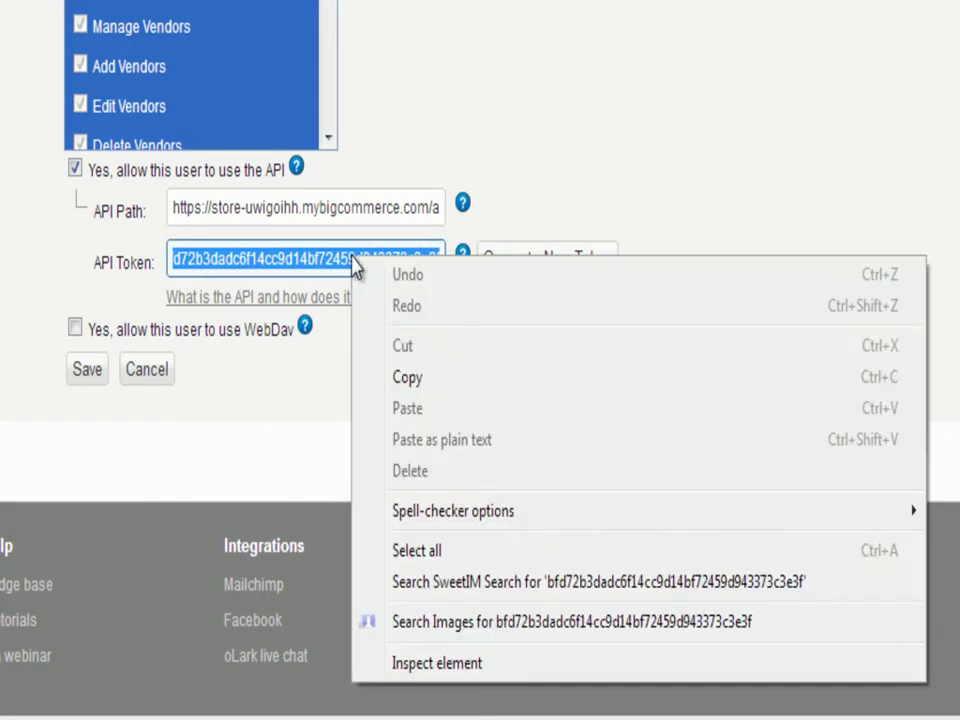
pyautogui.click(420, 380)
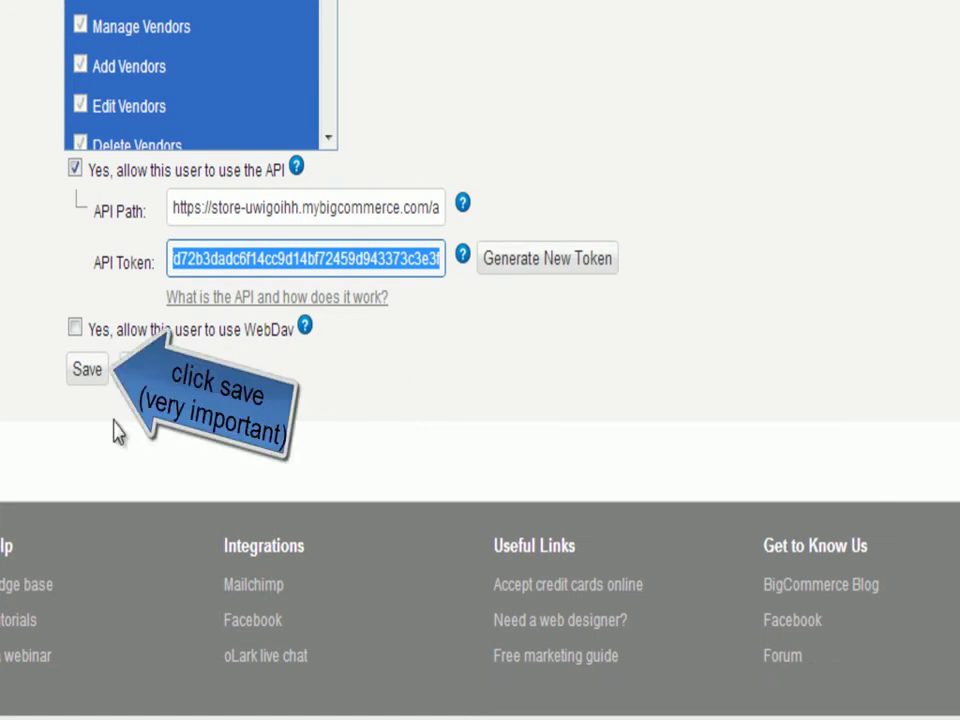
pyautogui.click(87, 369)
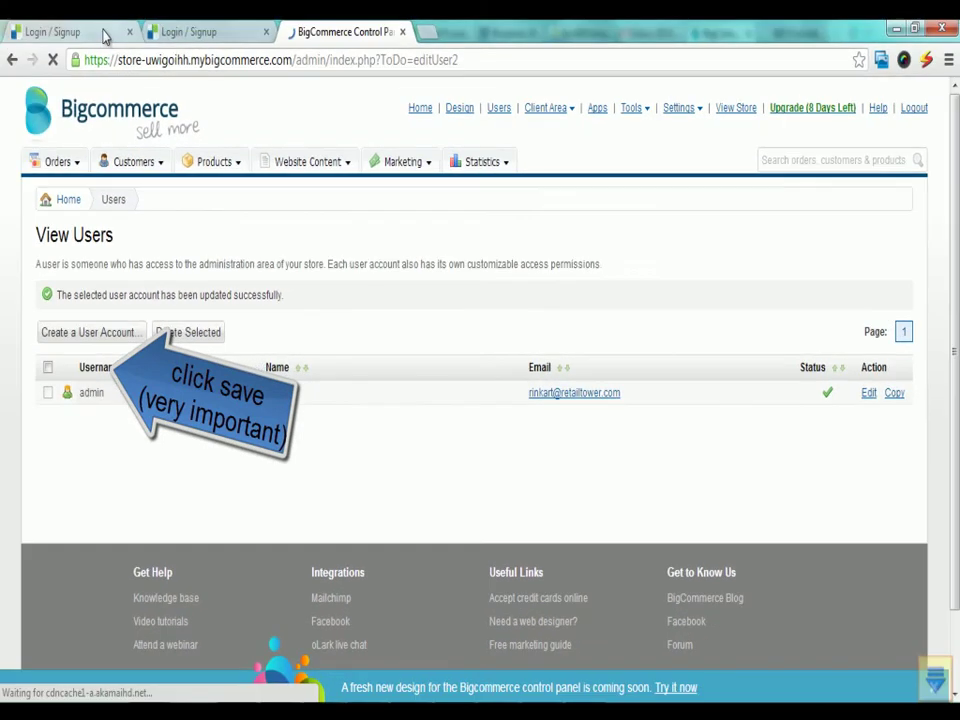
# Step: Return to the RetailTower signup form, paste the copied API token into the Api Token field and submit the store details
pyautogui.click(100, 33)
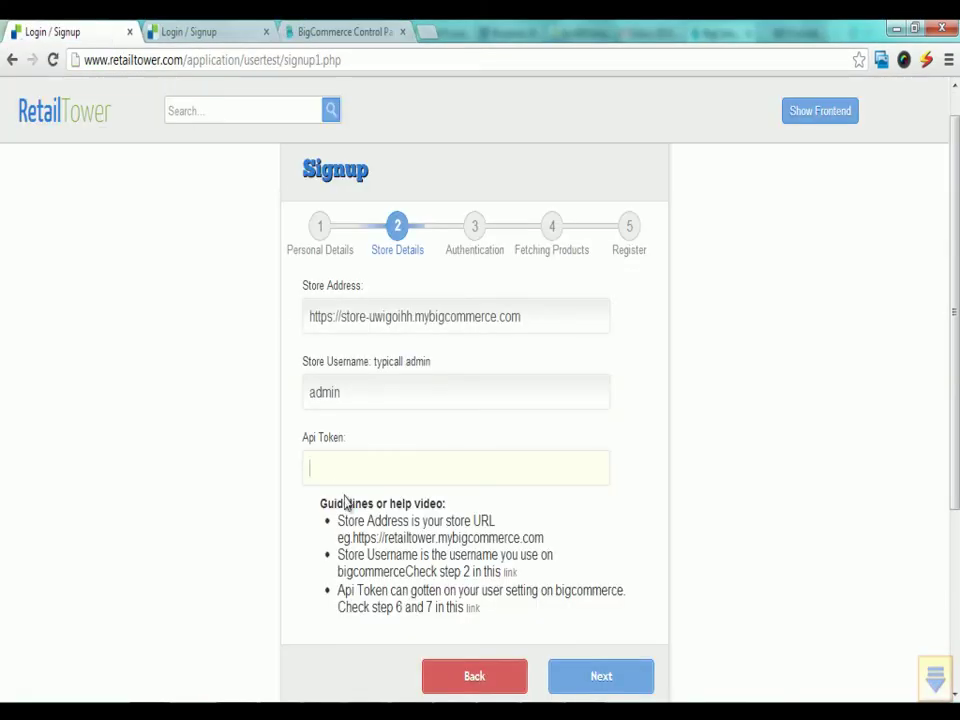
pyautogui.rightClick(334, 469)
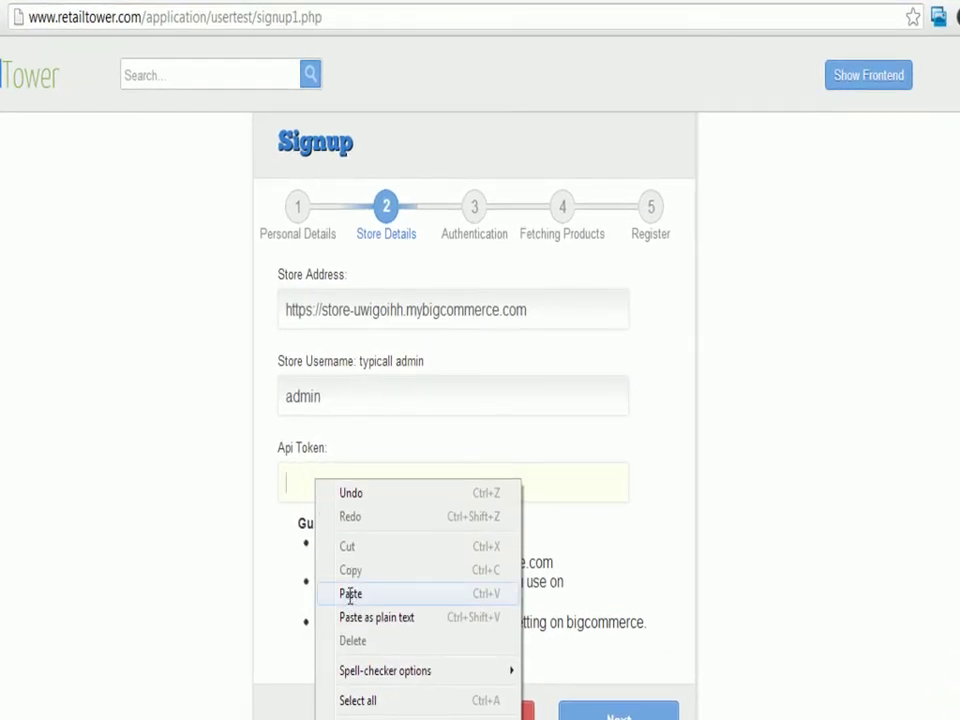
pyautogui.click(352, 592)
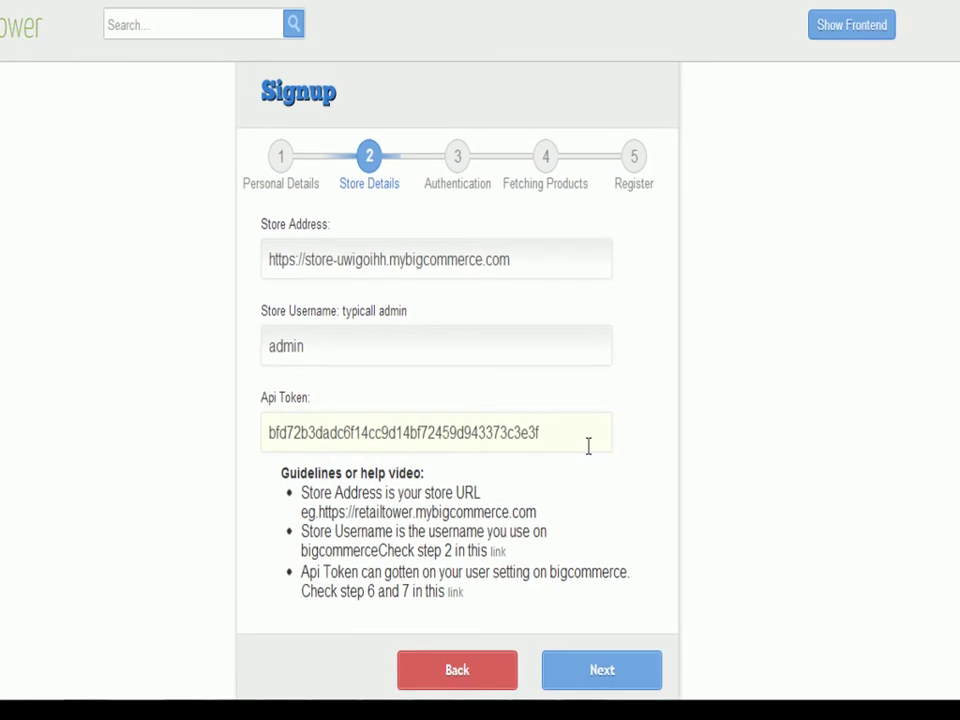
pyautogui.scroll(-1, 588, 444)
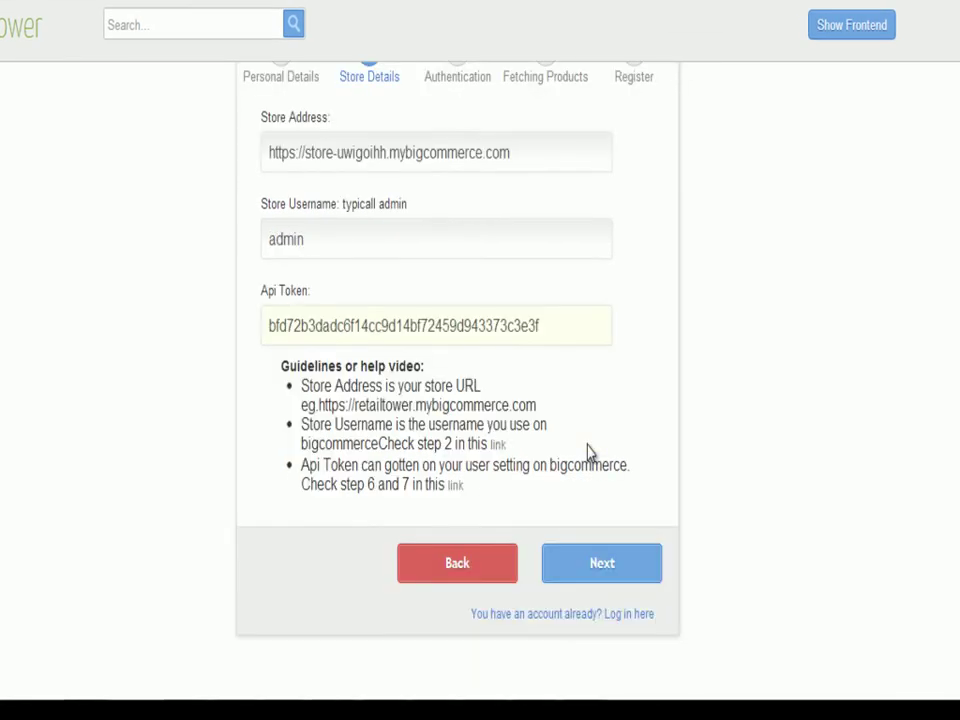
pyautogui.click(600, 566)
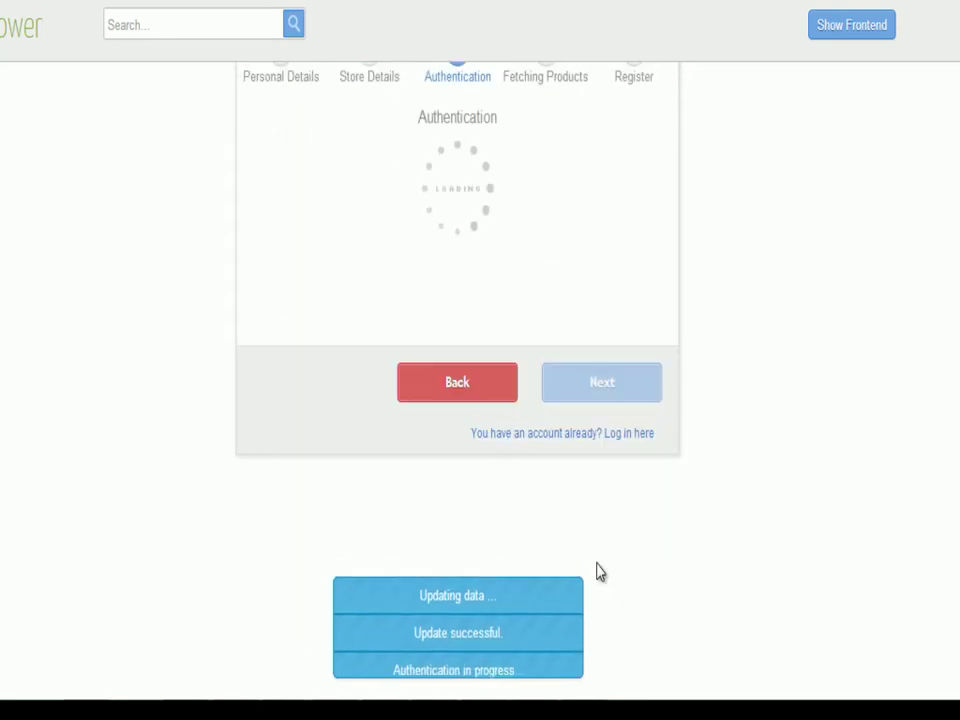
pyautogui.scroll(1, 615, 598)
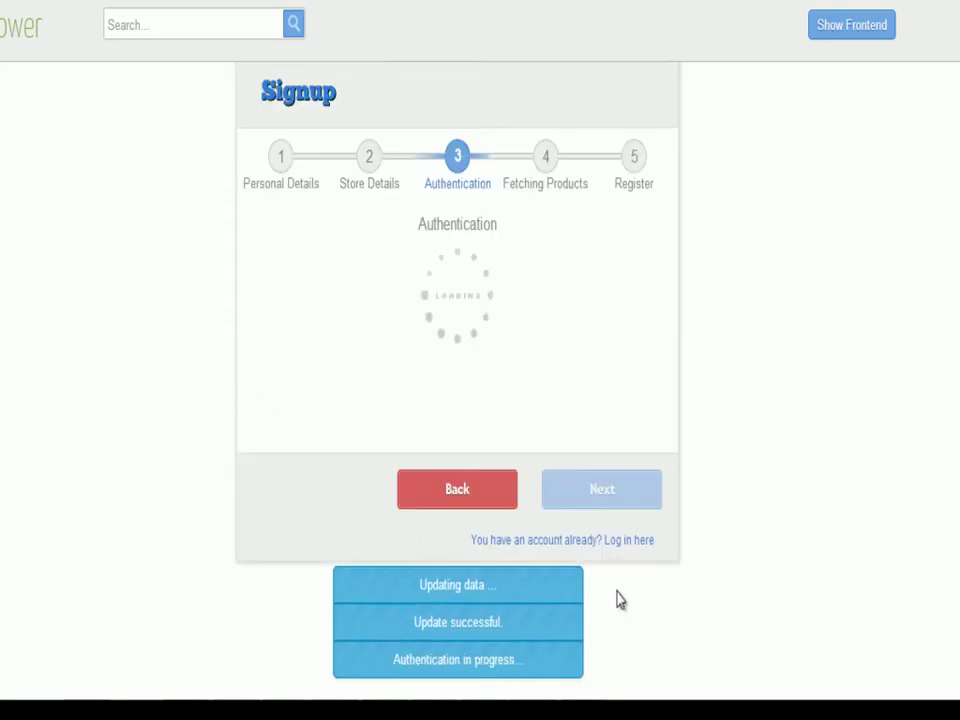
pyautogui.scroll(1, 617, 599)
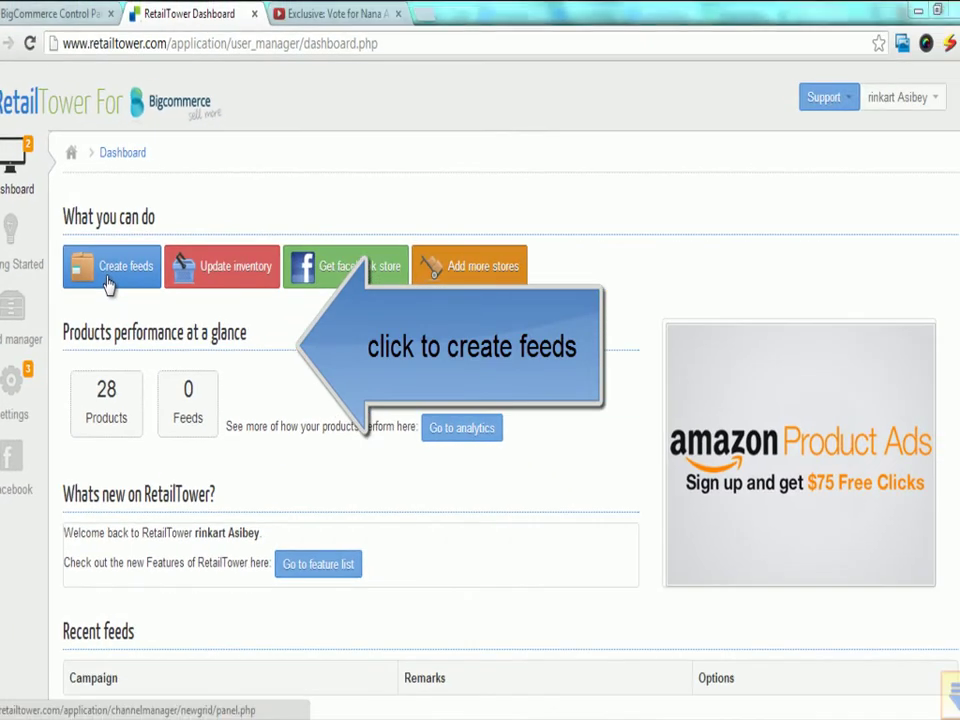
# Step: Create a new feed from scratch with the feed type Google Products - (Free)
pyautogui.click(219, 352)
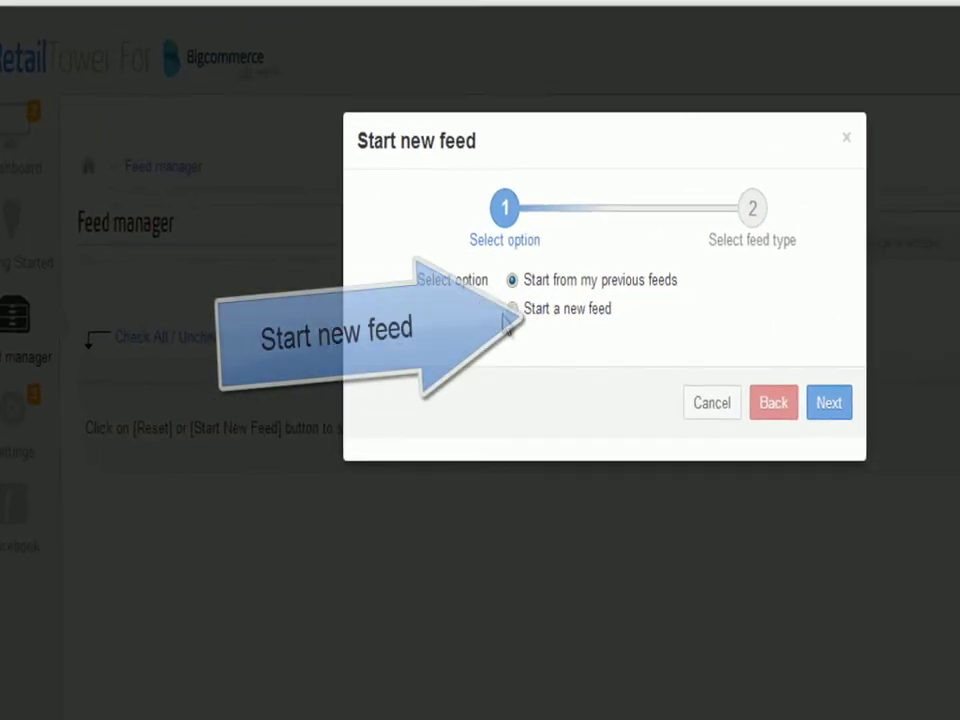
pyautogui.click(512, 309)
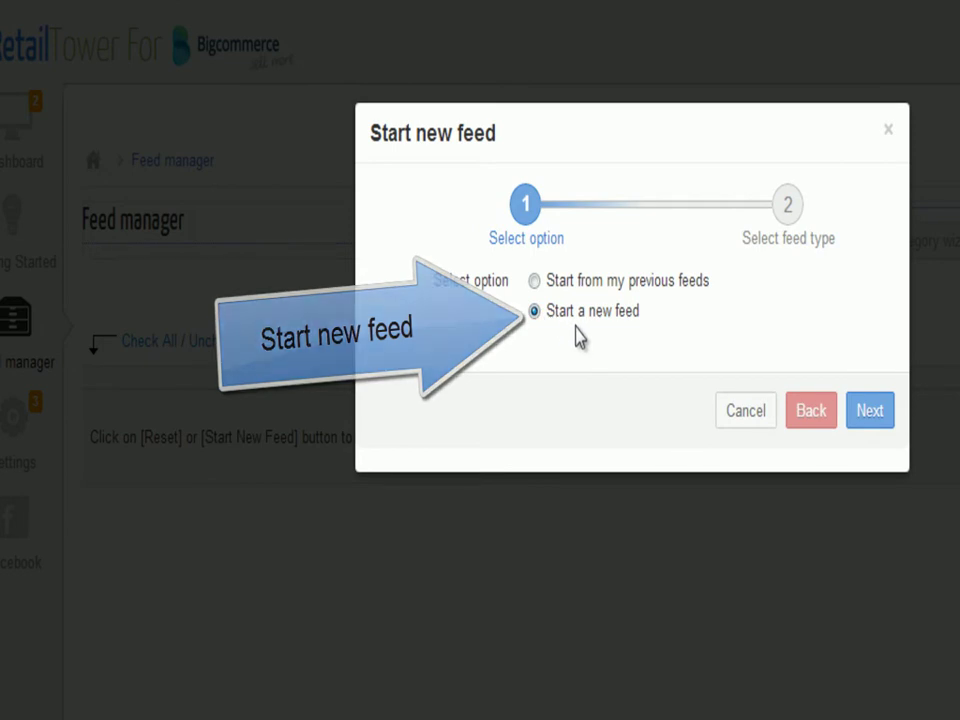
pyautogui.click(864, 424)
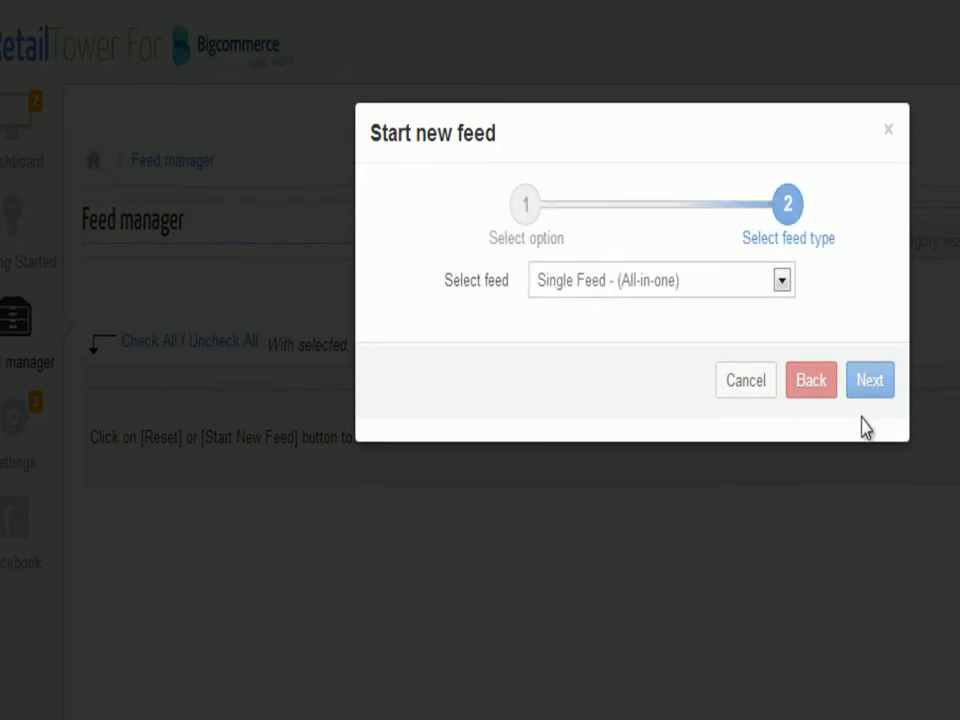
pyautogui.click(767, 290)
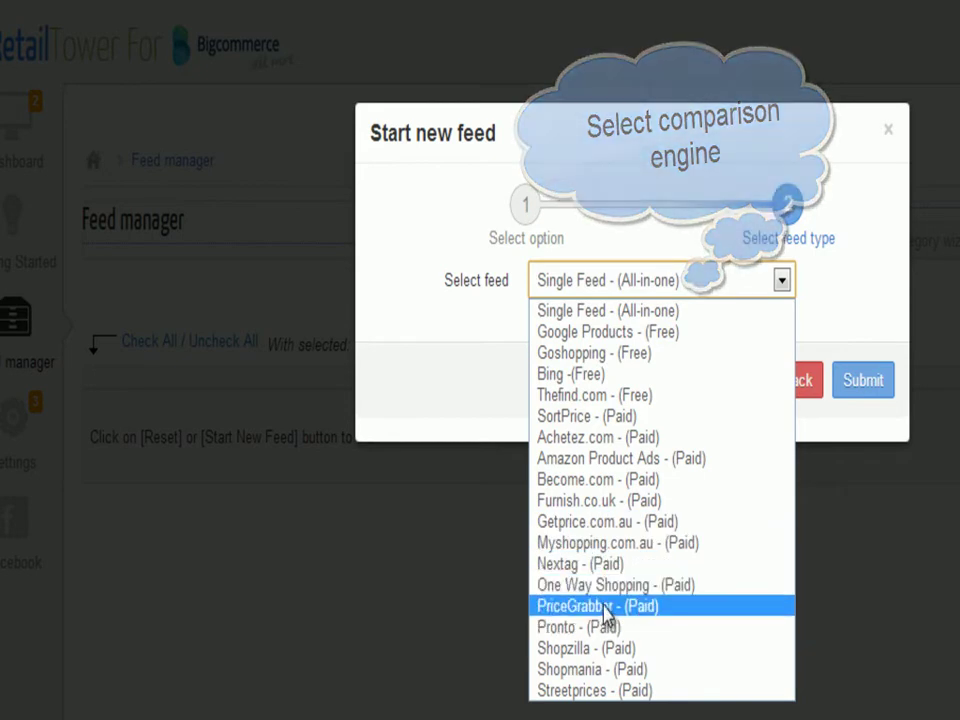
pyautogui.click(617, 334)
pyautogui.click(598, 379)
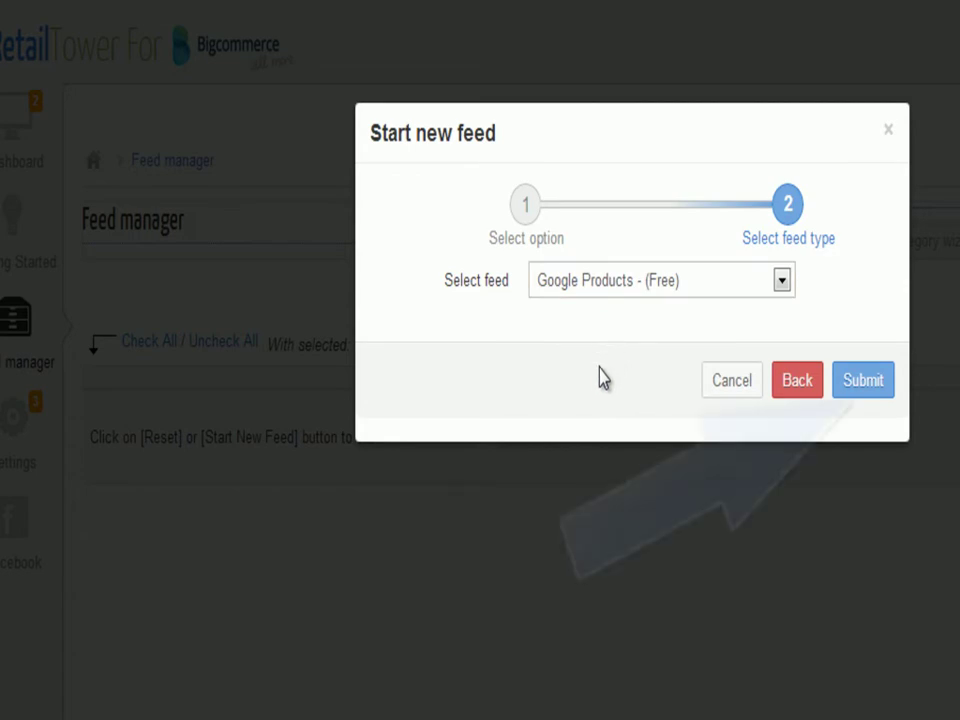
pyautogui.click(866, 393)
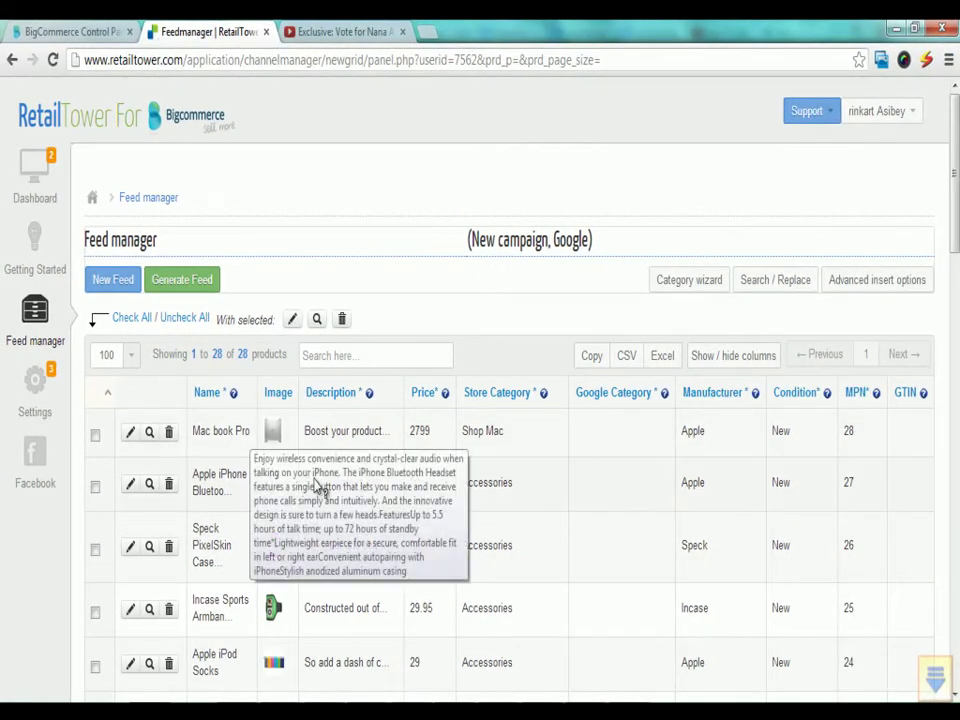
# Step: Apply the Google category Electronics > Computers > Computer Accessories > Laptop Accessories to the checked products using the category wizard
pyautogui.moveTo(953, 207)
pyautogui.mouseDown()
pyautogui.moveTo(925, 445)
pyautogui.moveTo(945, 648)
pyautogui.moveTo(952, 190)
pyautogui.mouseUp()
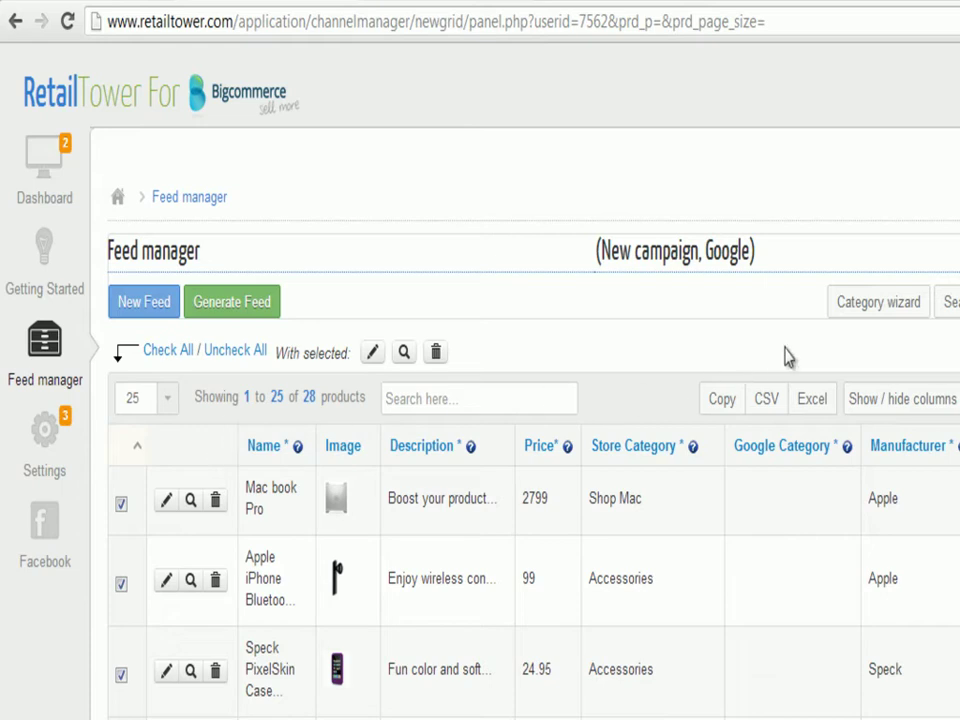
pyautogui.click(874, 310)
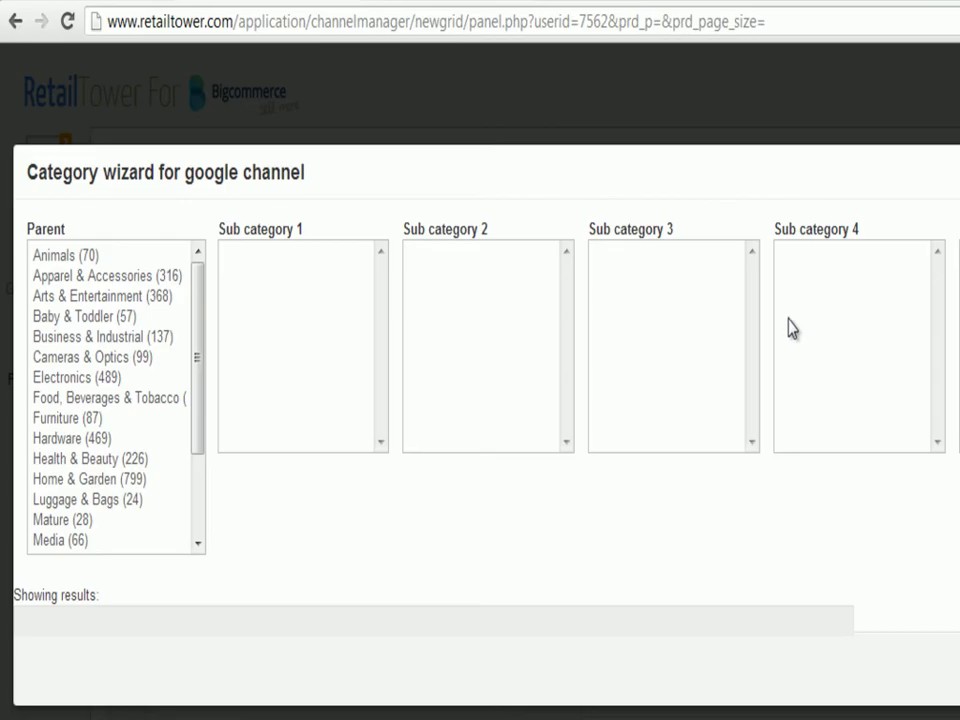
pyautogui.click(72, 385)
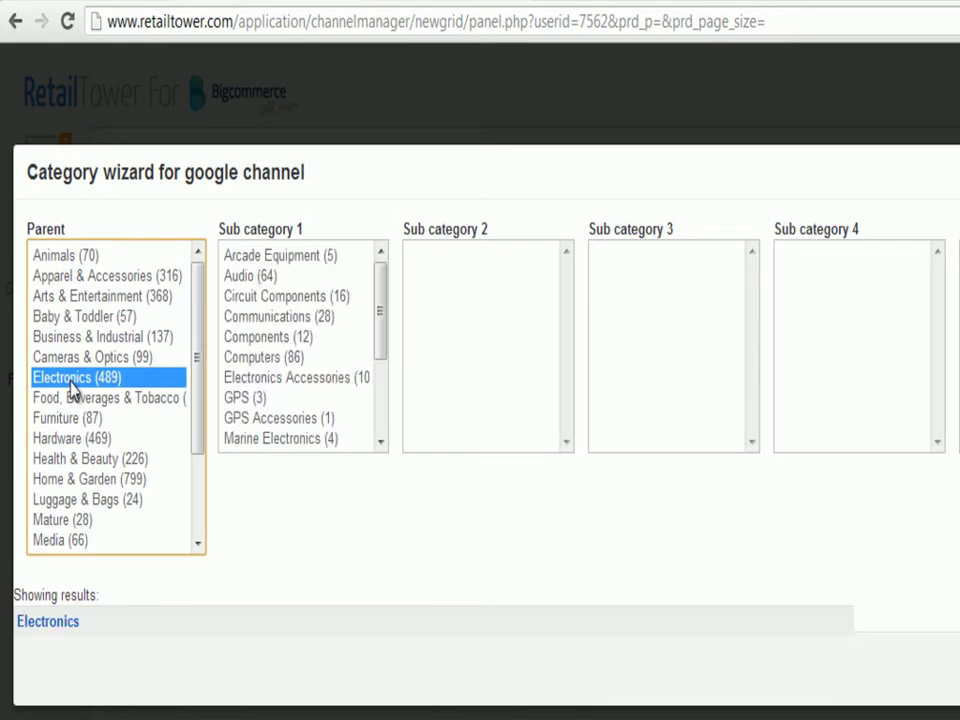
pyautogui.click(245, 368)
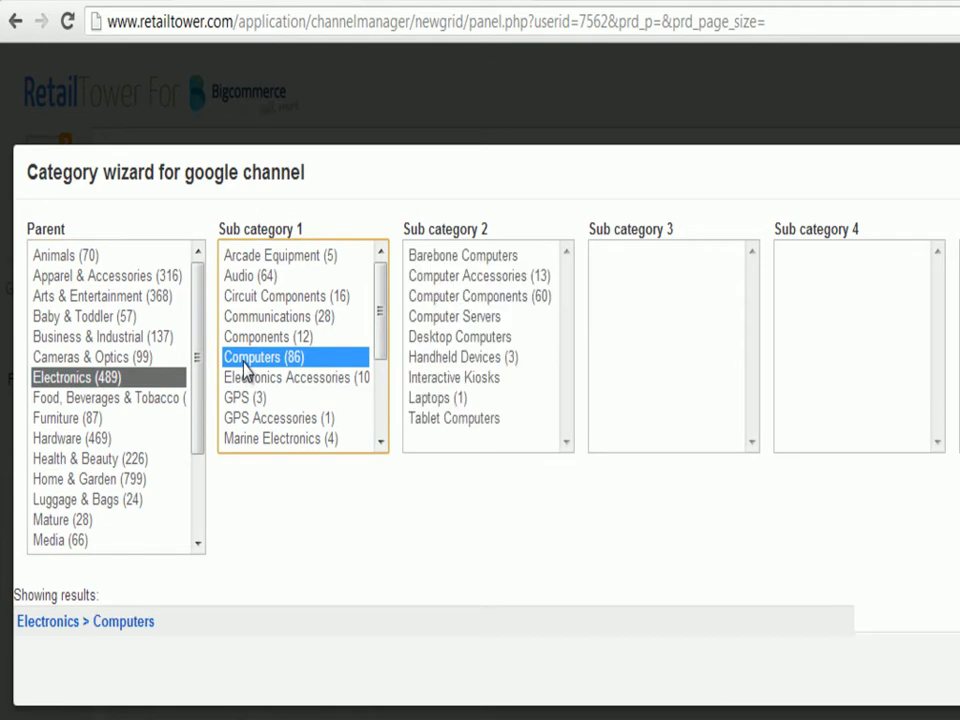
pyautogui.click(459, 284)
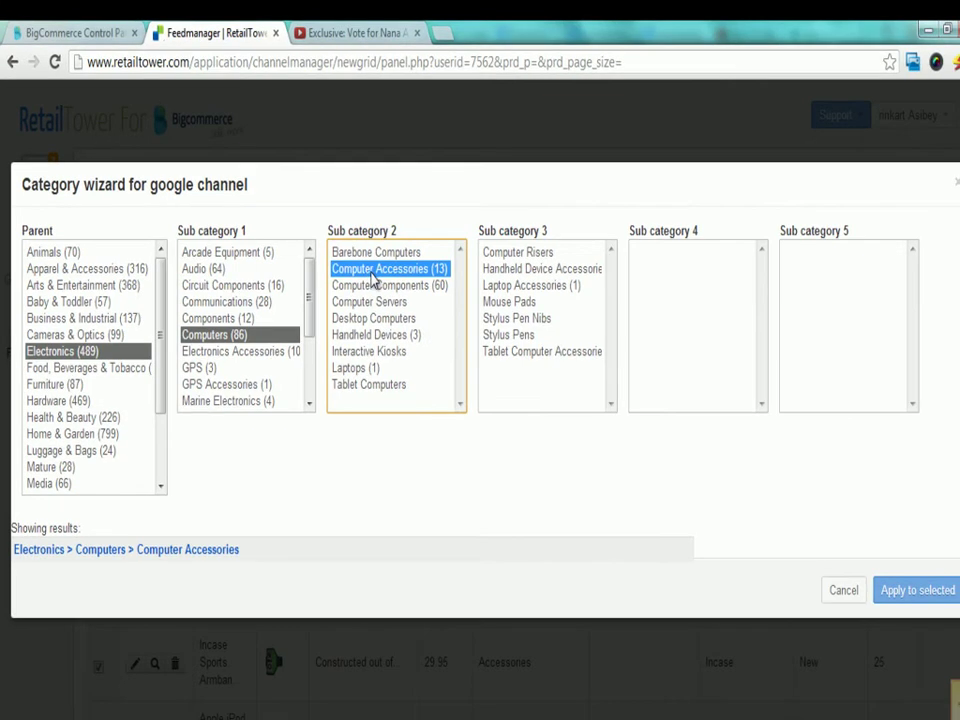
pyautogui.click(516, 286)
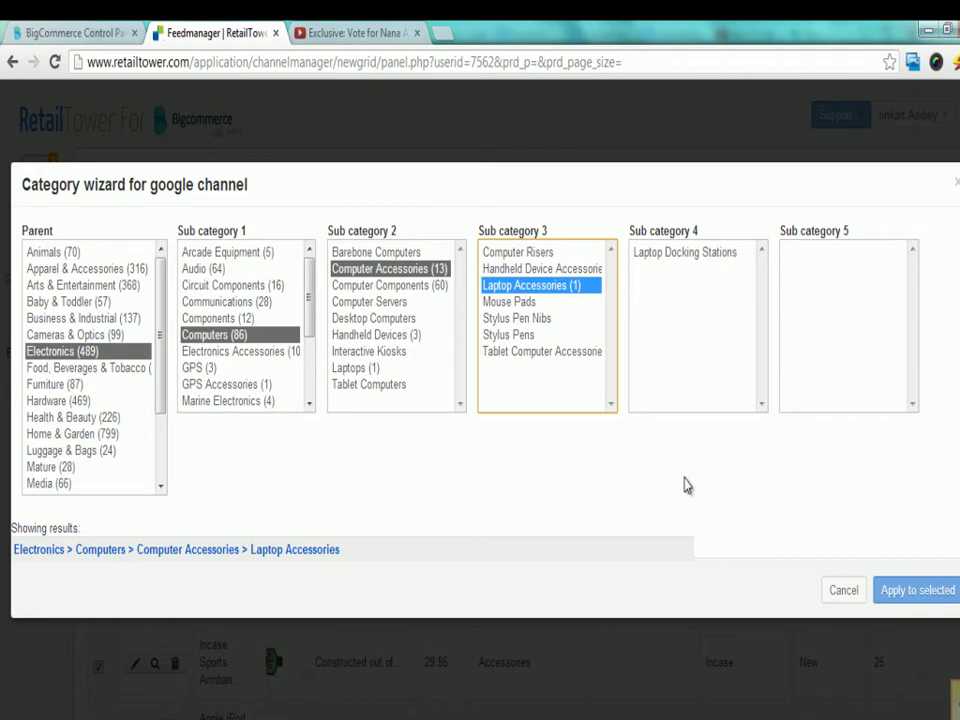
pyautogui.click(904, 604)
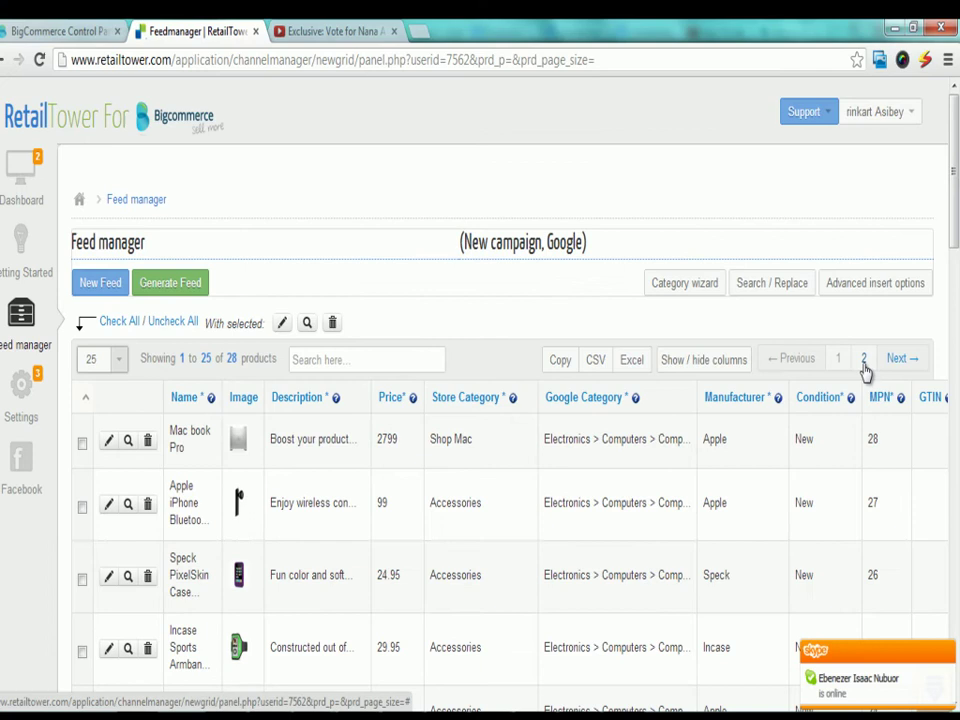
# Step: Check all products on page 2 of the feed and apply the Google category Electronics > Computers > Laptops to them
pyautogui.click(864, 366)
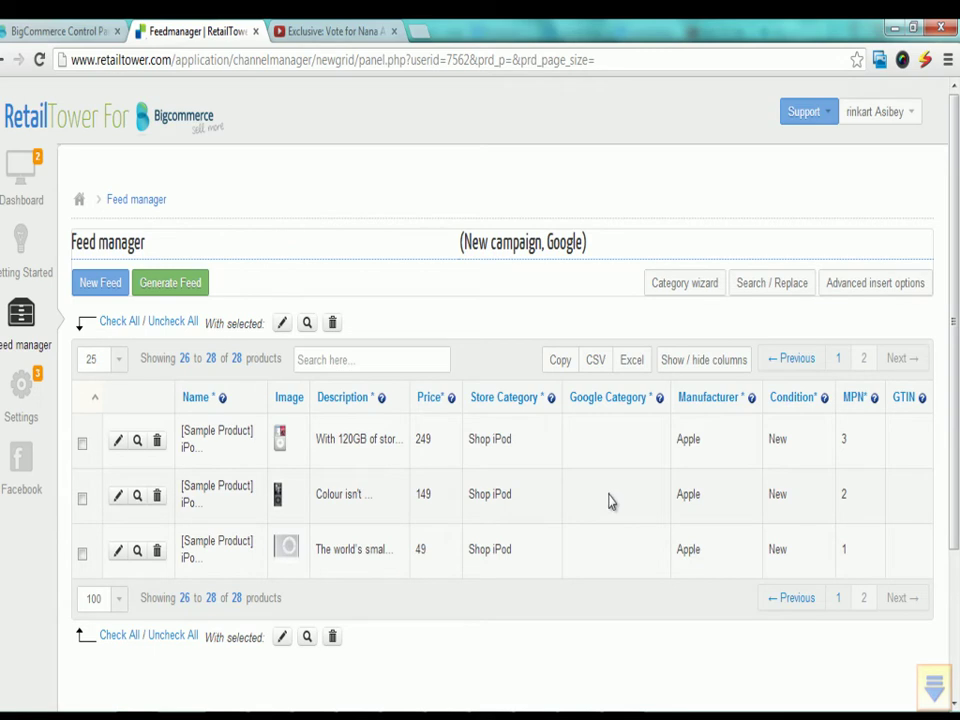
pyautogui.click(112, 321)
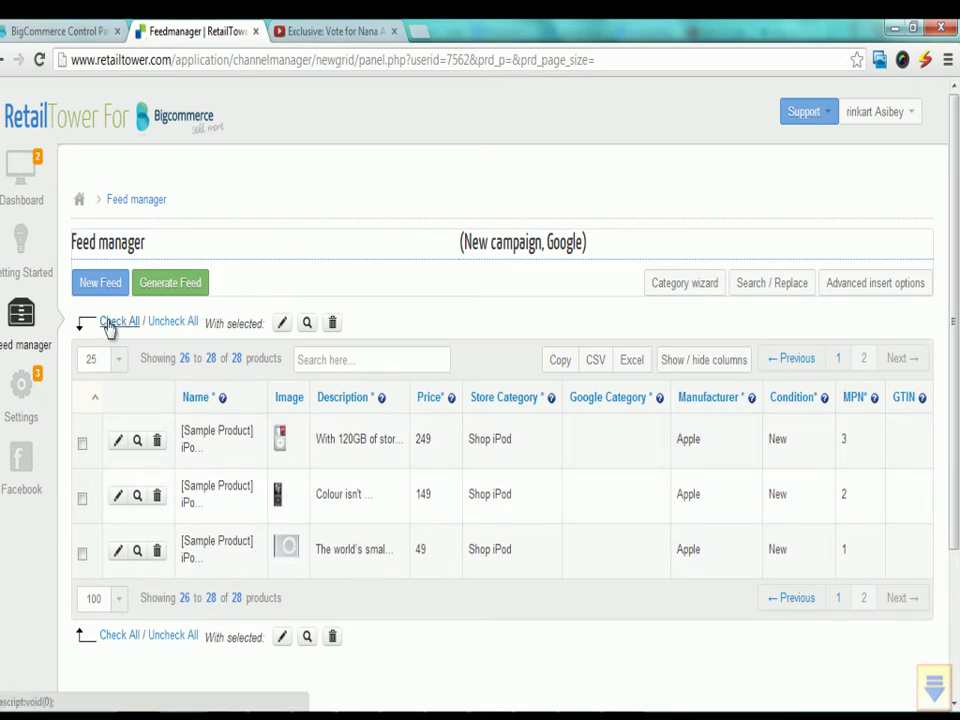
pyautogui.click(680, 287)
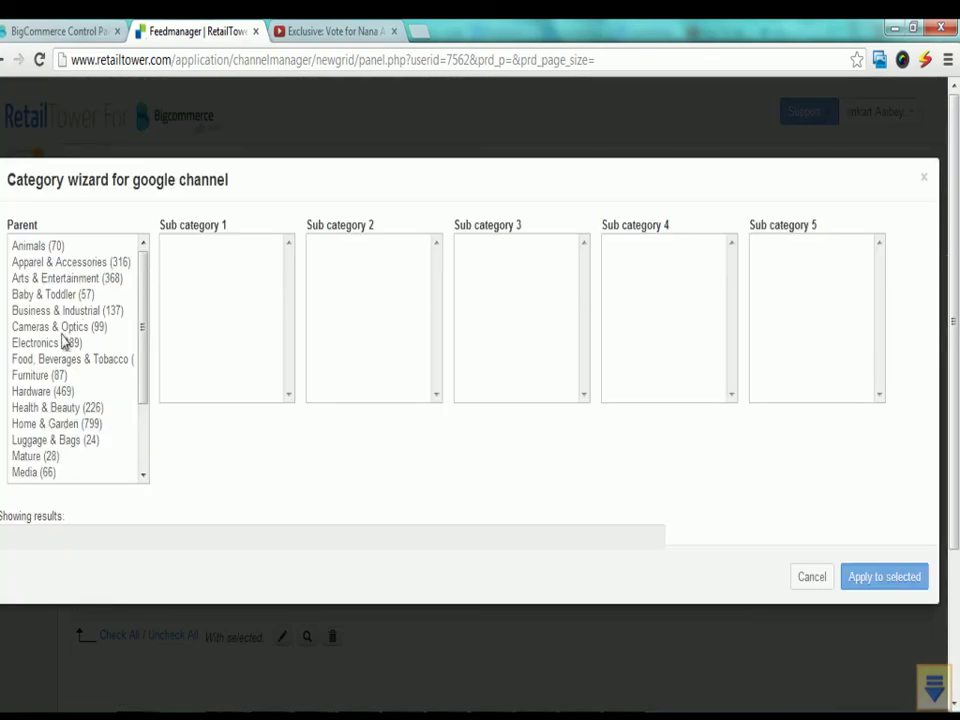
pyautogui.click(51, 342)
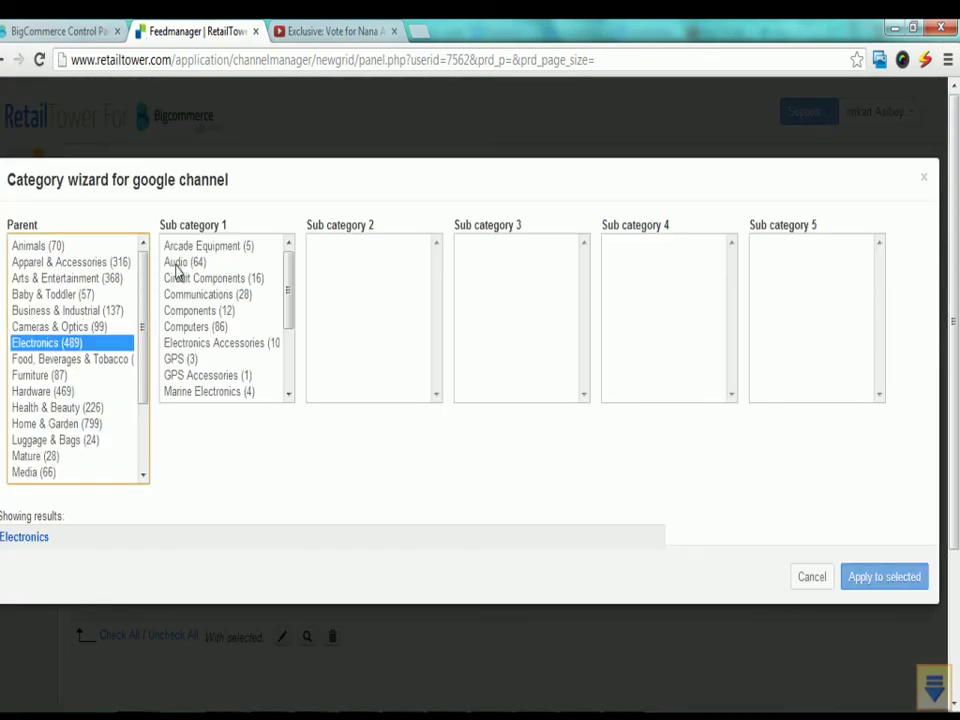
pyautogui.click(188, 326)
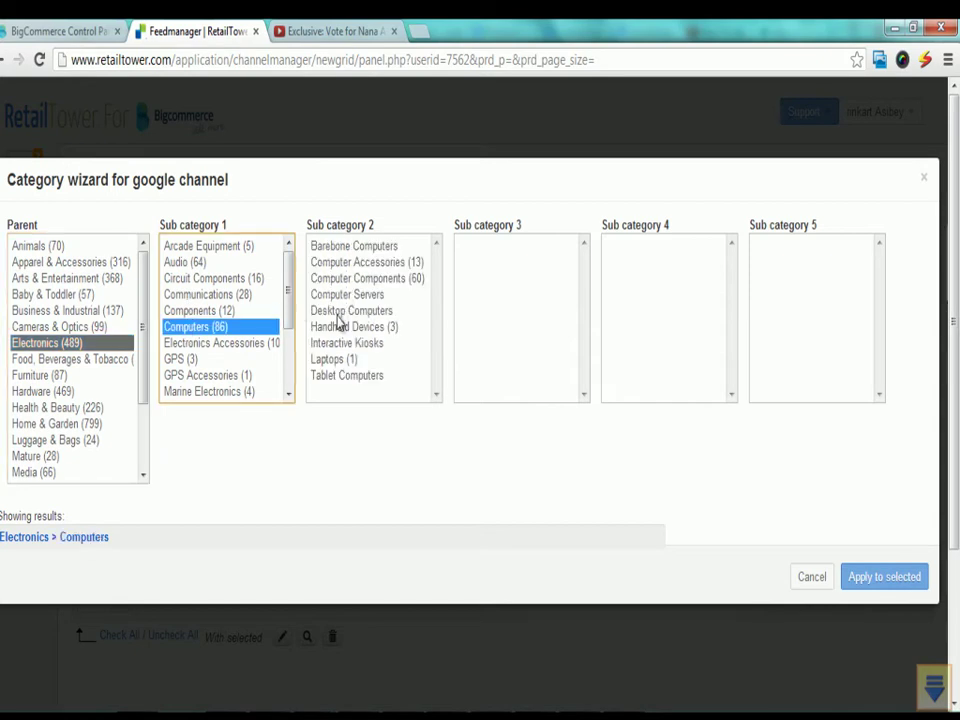
pyautogui.click(330, 359)
pyautogui.click(884, 577)
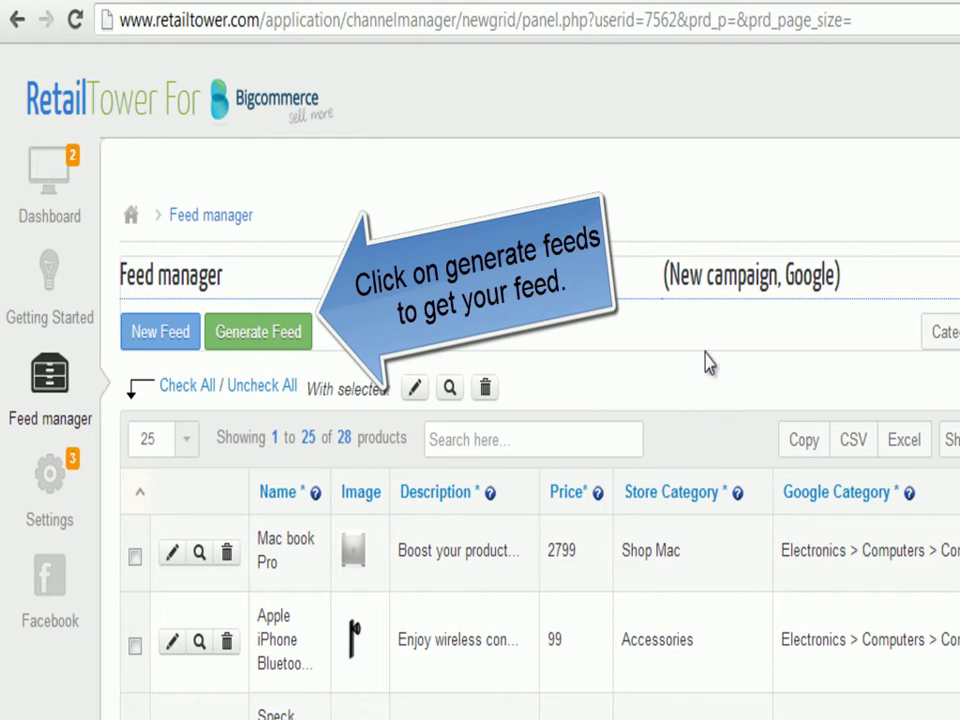
# Step: Generate the feed and save it as "my december sales / google"
pyautogui.click(254, 345)
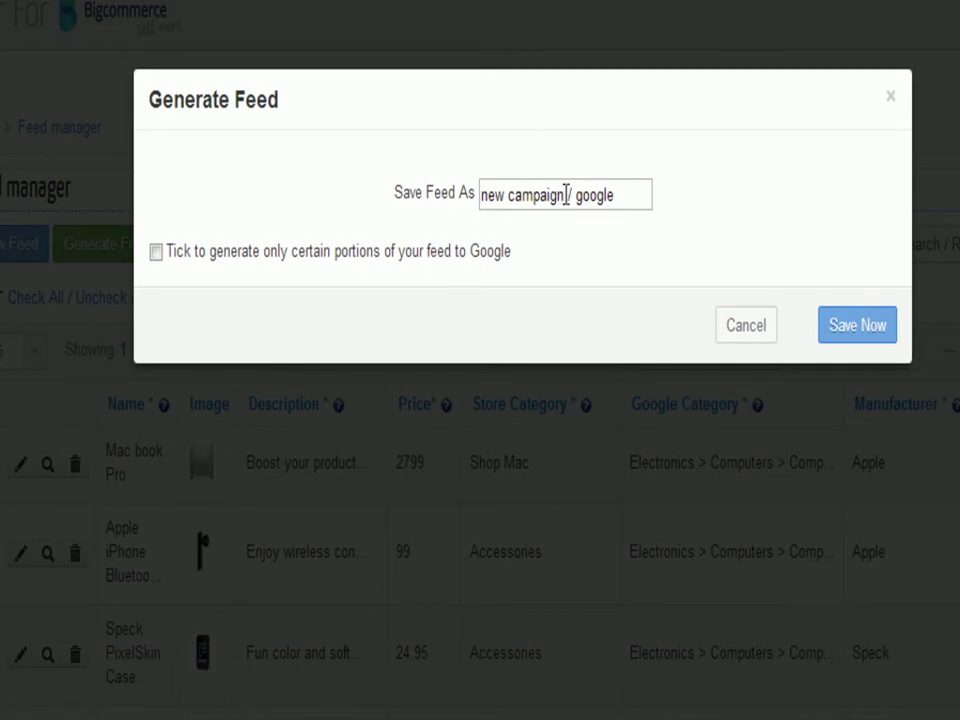
pyautogui.moveTo(566, 194); pyautogui.dragTo(480, 192)
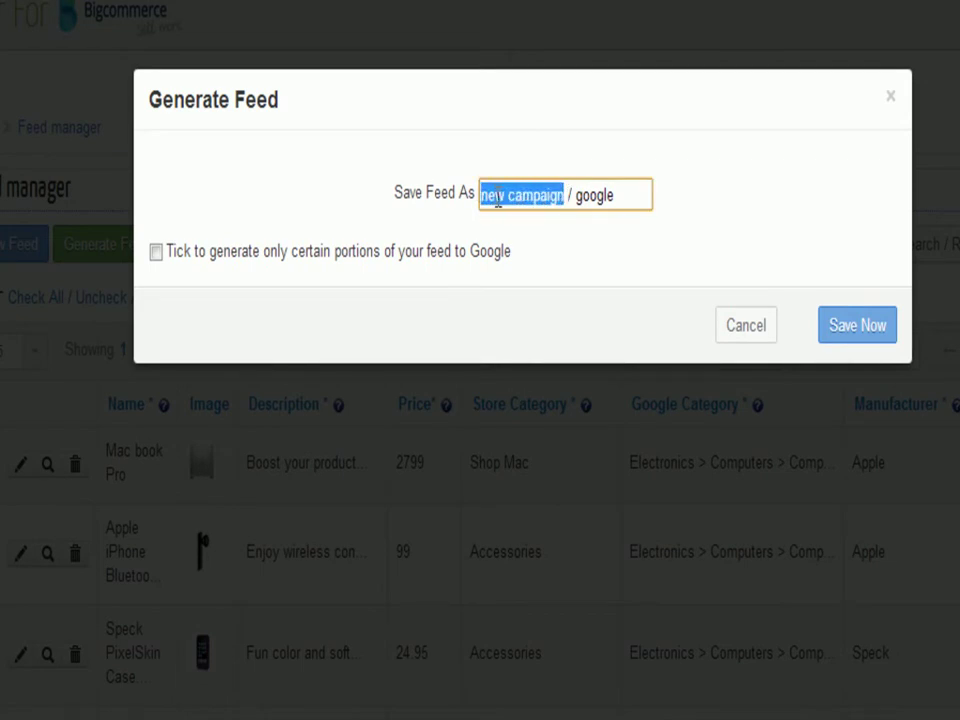
pyautogui.write('my december sales')
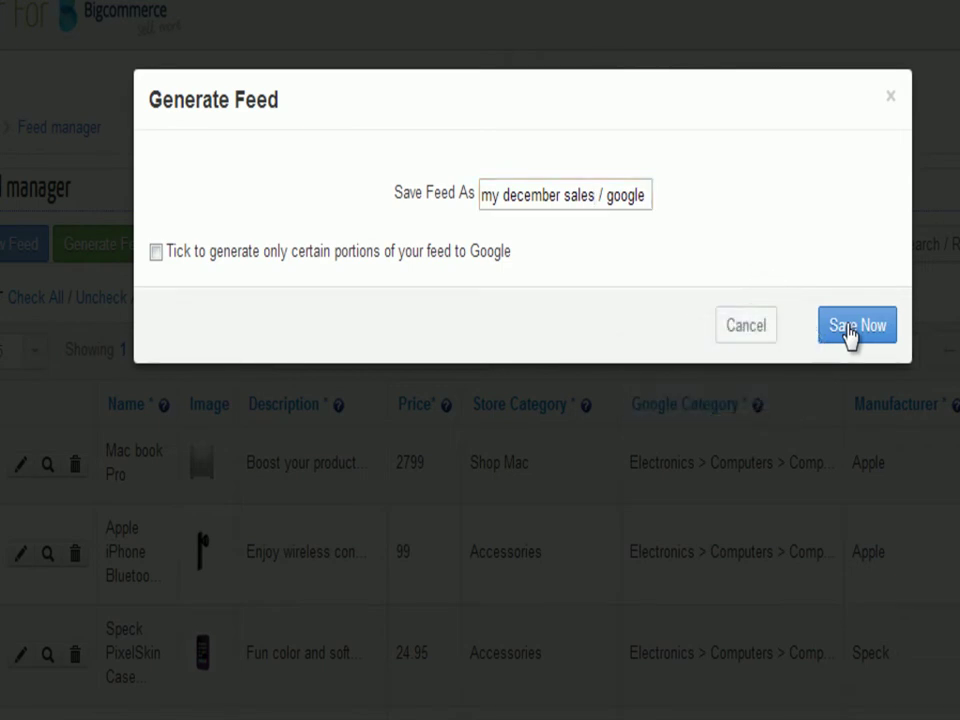
pyautogui.click(848, 330)
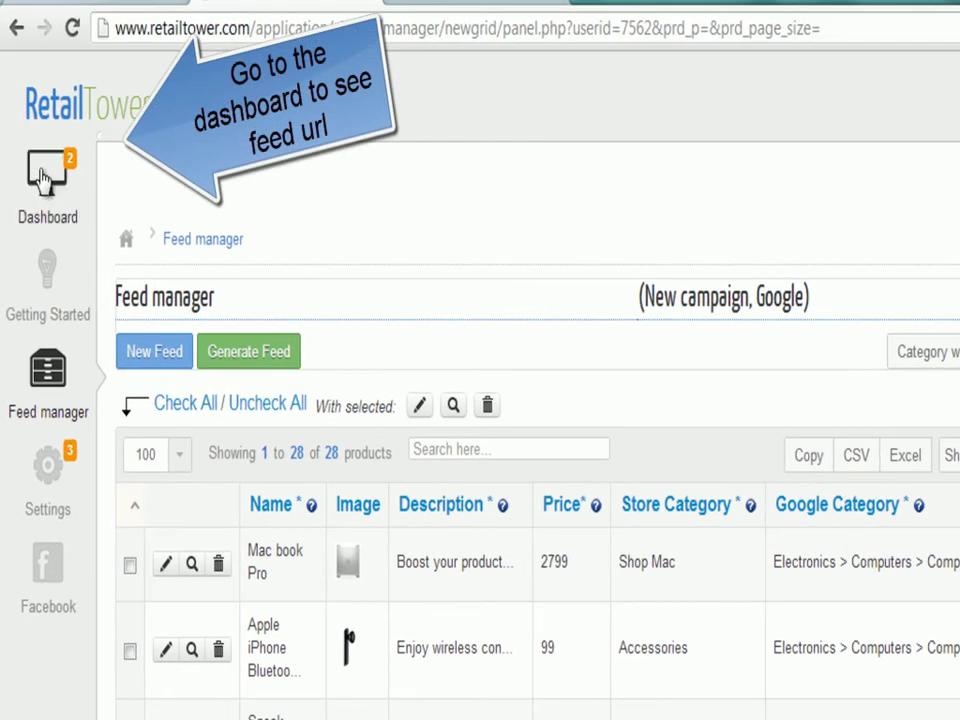
# Step: Go to the RetailTower dashboard and copy the HTTP feed URL of the my december sales / google campaign
pyautogui.click(45, 177)
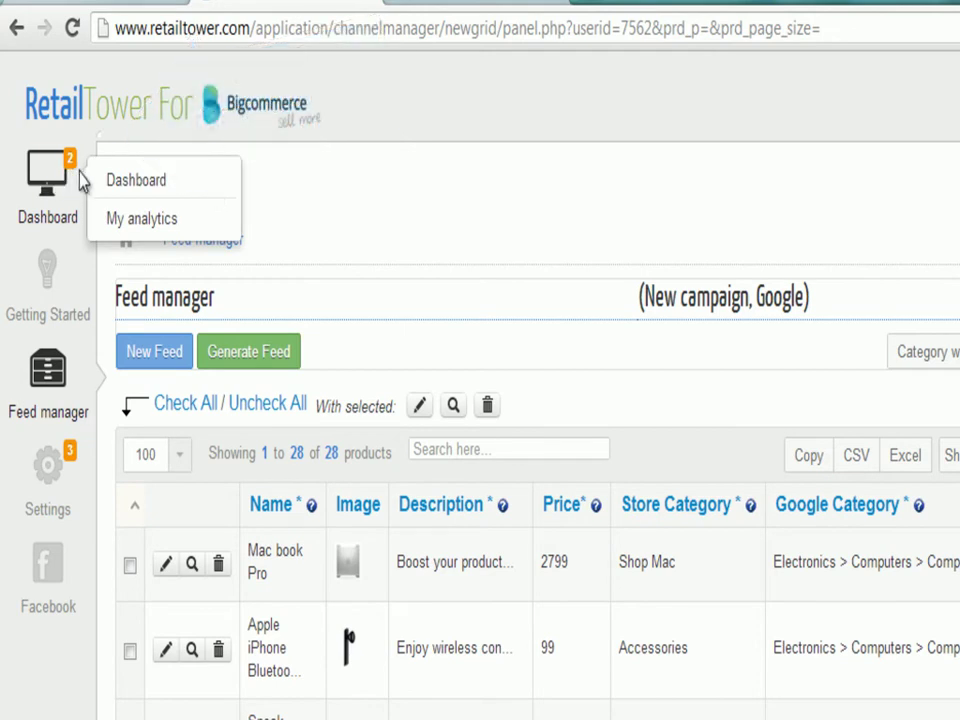
pyautogui.click(168, 185)
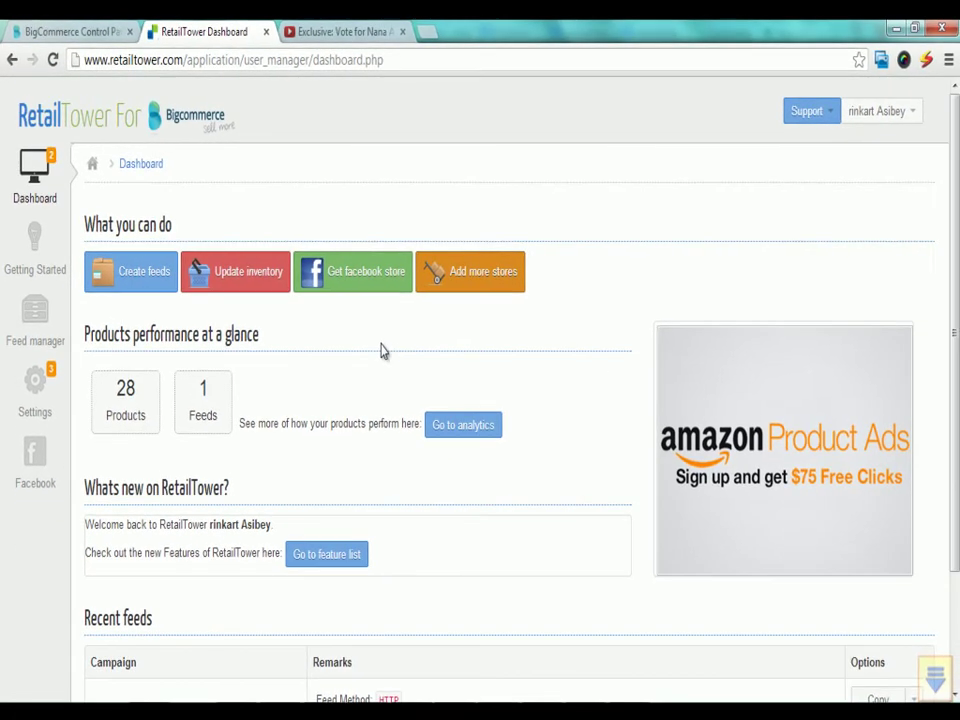
pyautogui.scroll(-1, 434, 378)
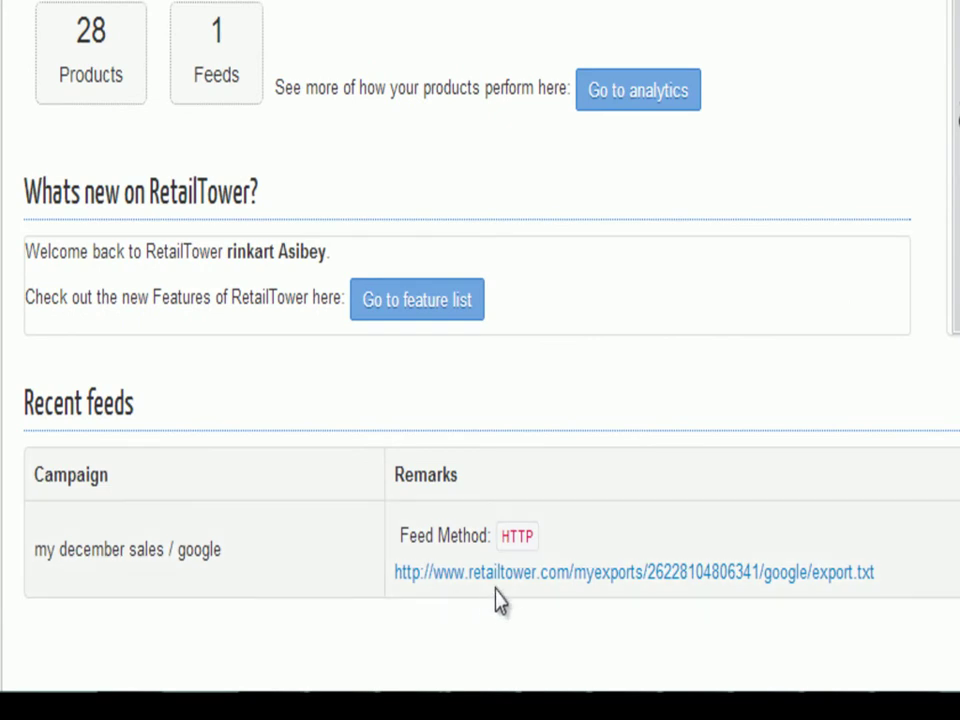
pyautogui.moveTo(395, 571); pyautogui.dragTo(877, 577)
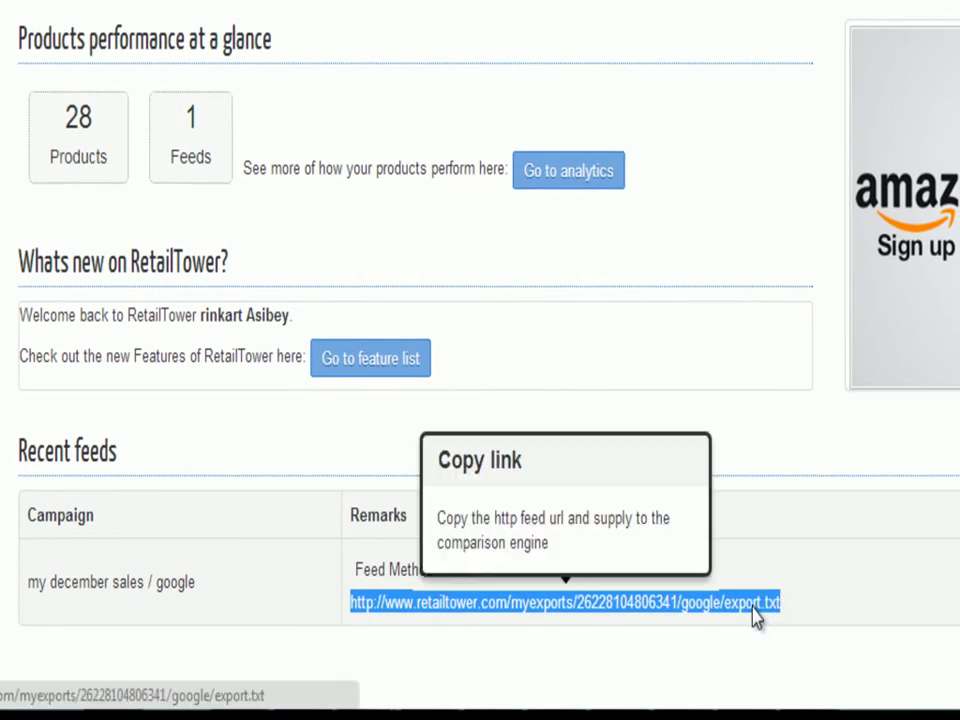
pyautogui.rightClick(758, 614)
pyautogui.click(795, 482)
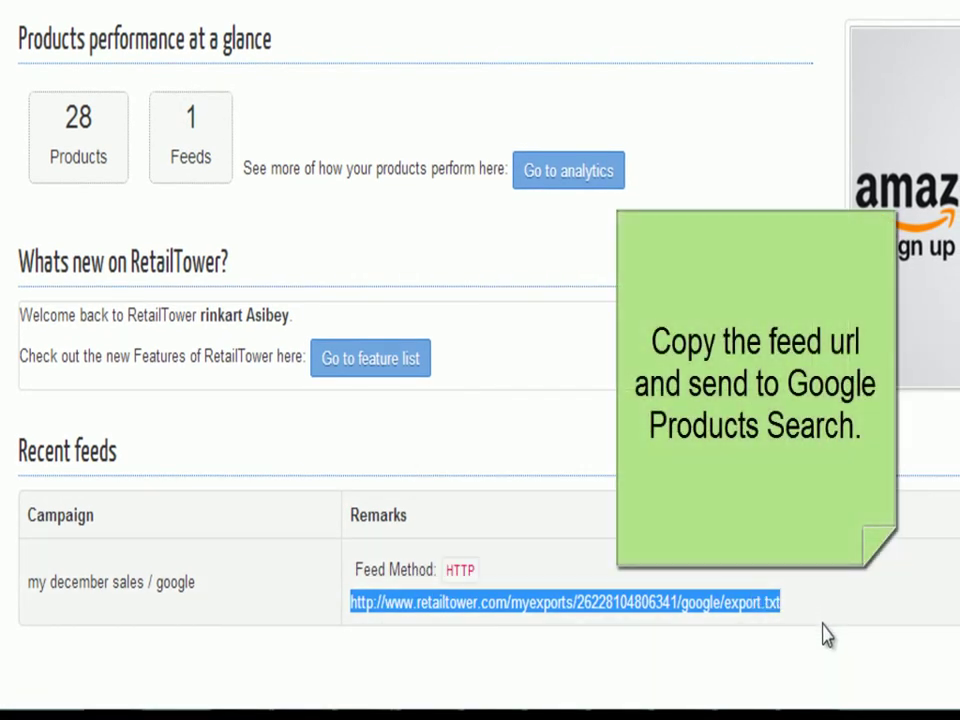
pyautogui.click(800, 650)
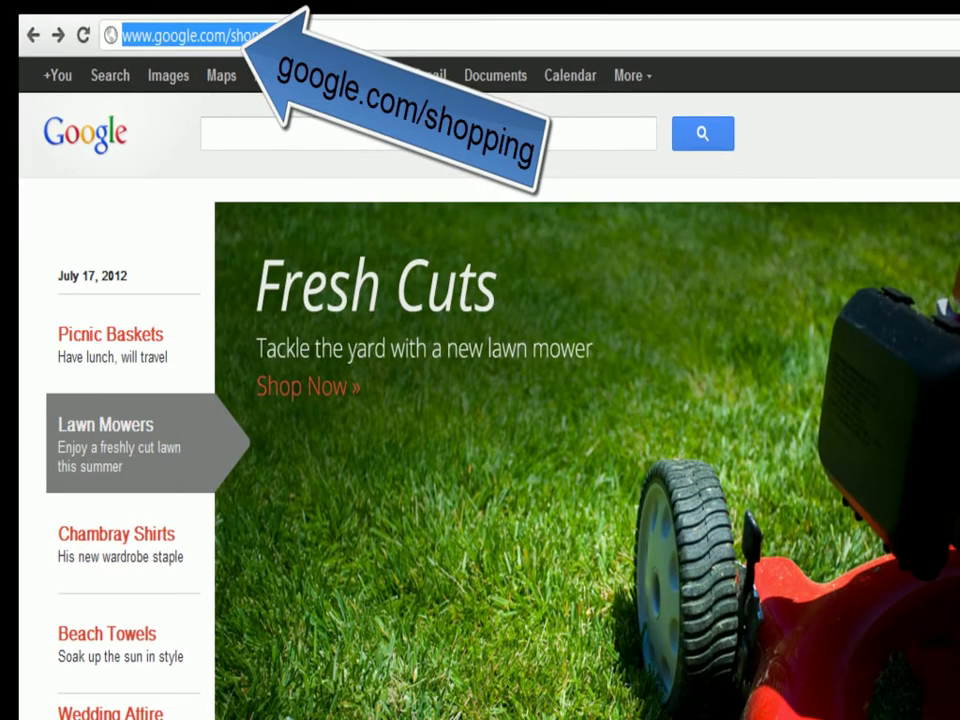
# Step: Go to google.com/shopping, open the information for merchants and start a data feed
pyautogui.write('google.com')
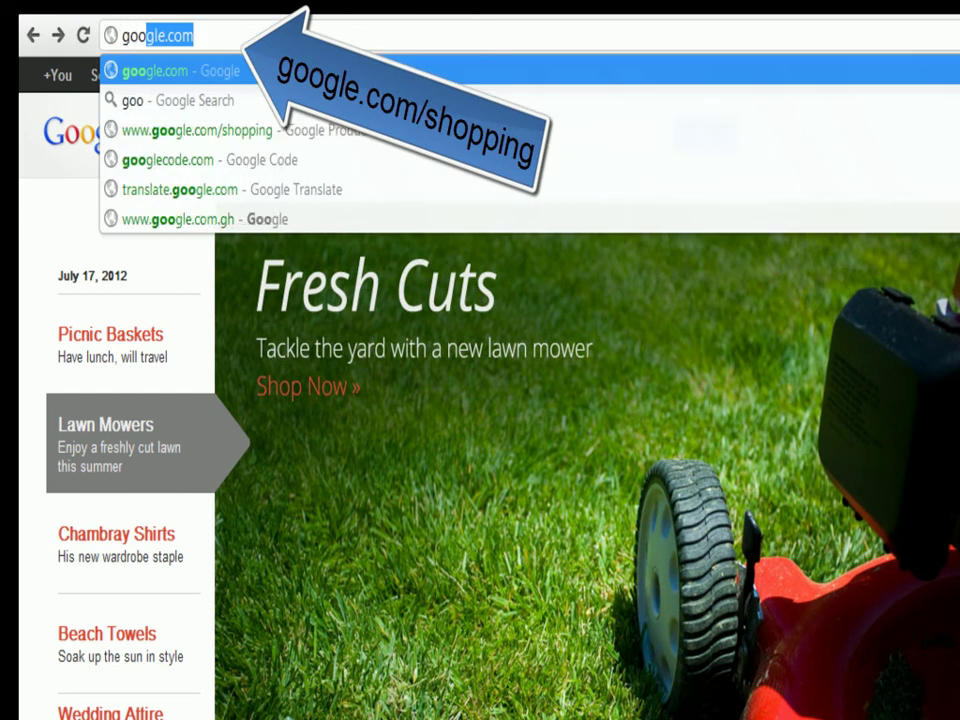
pyautogui.write('/')
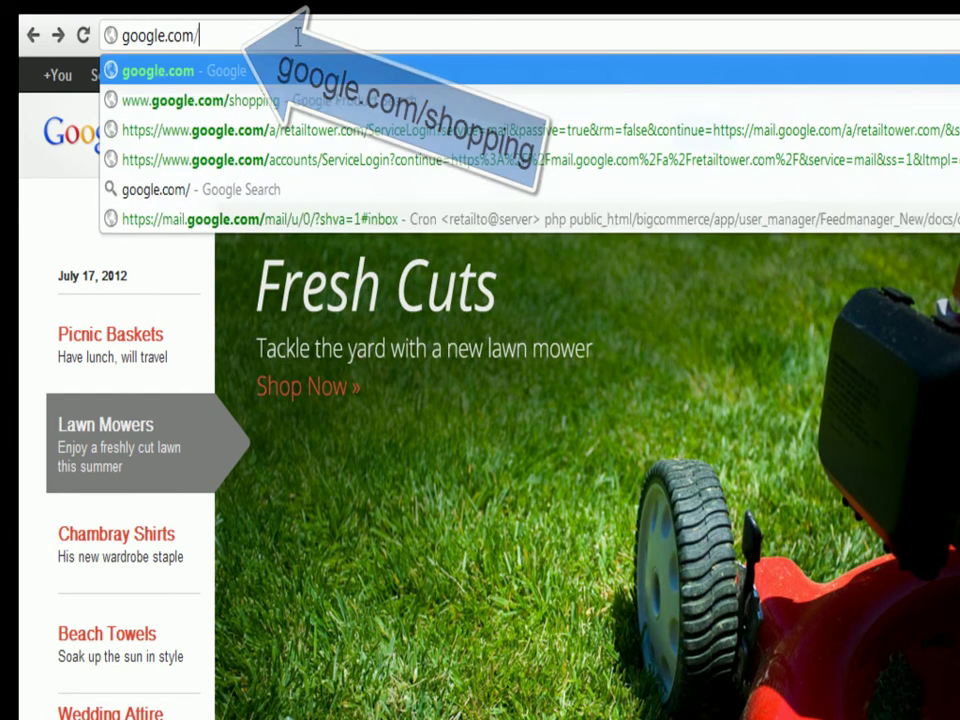
pyautogui.write('shopping')
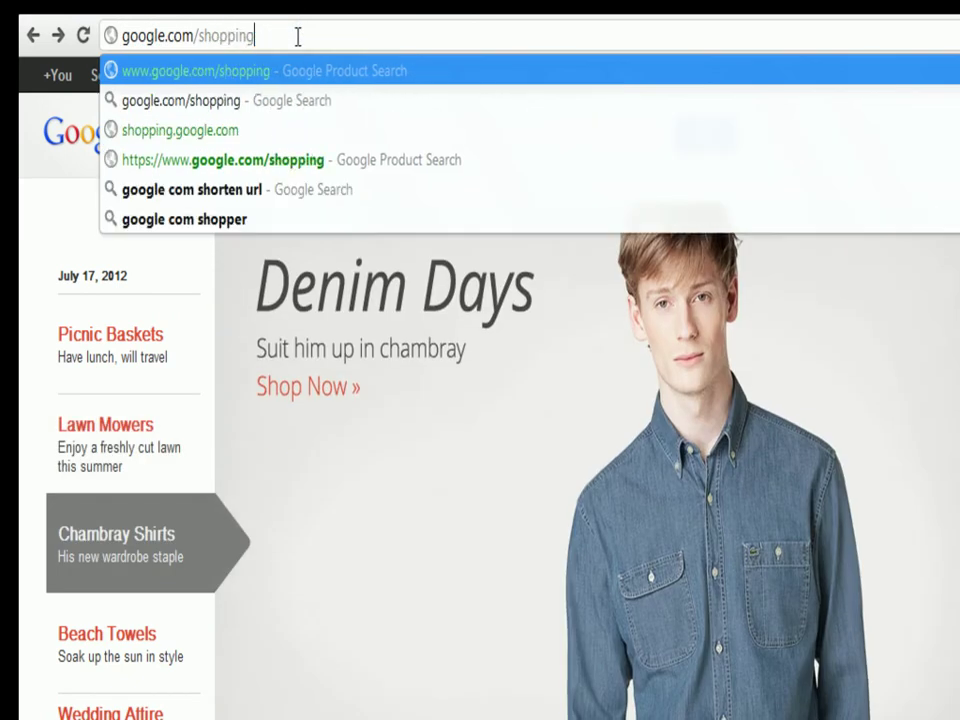
pyautogui.press('Return')
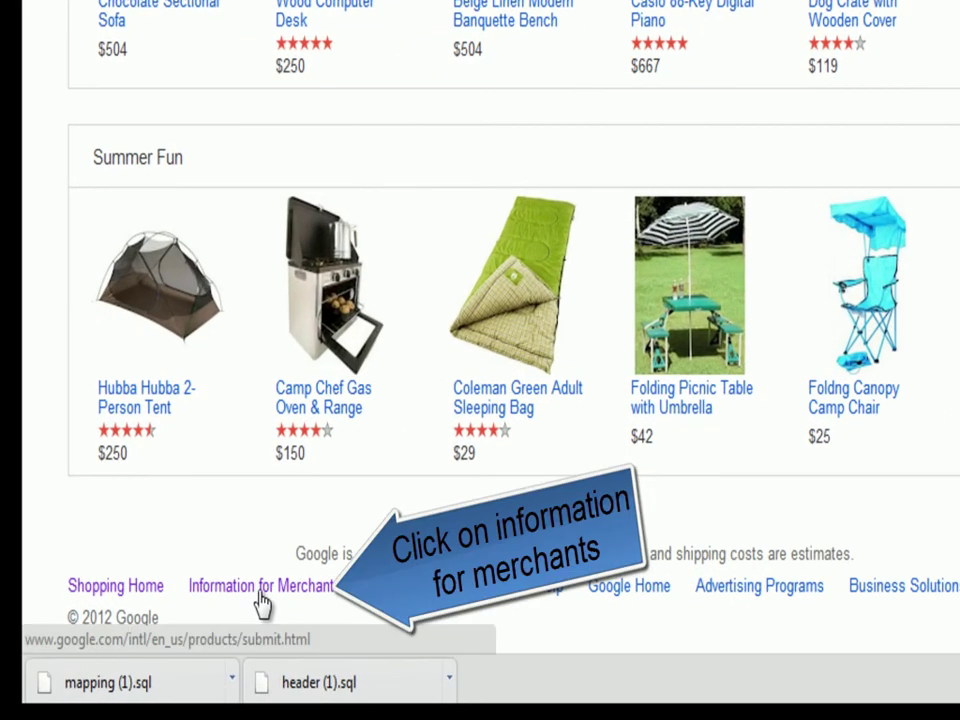
pyautogui.click(260, 592)
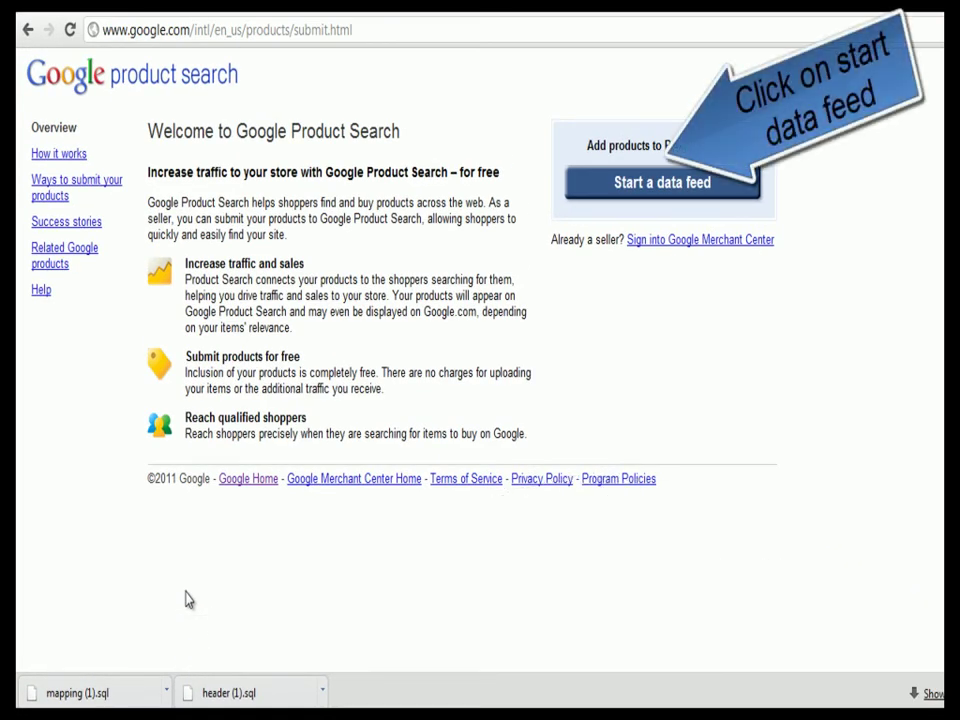
pyautogui.click(626, 199)
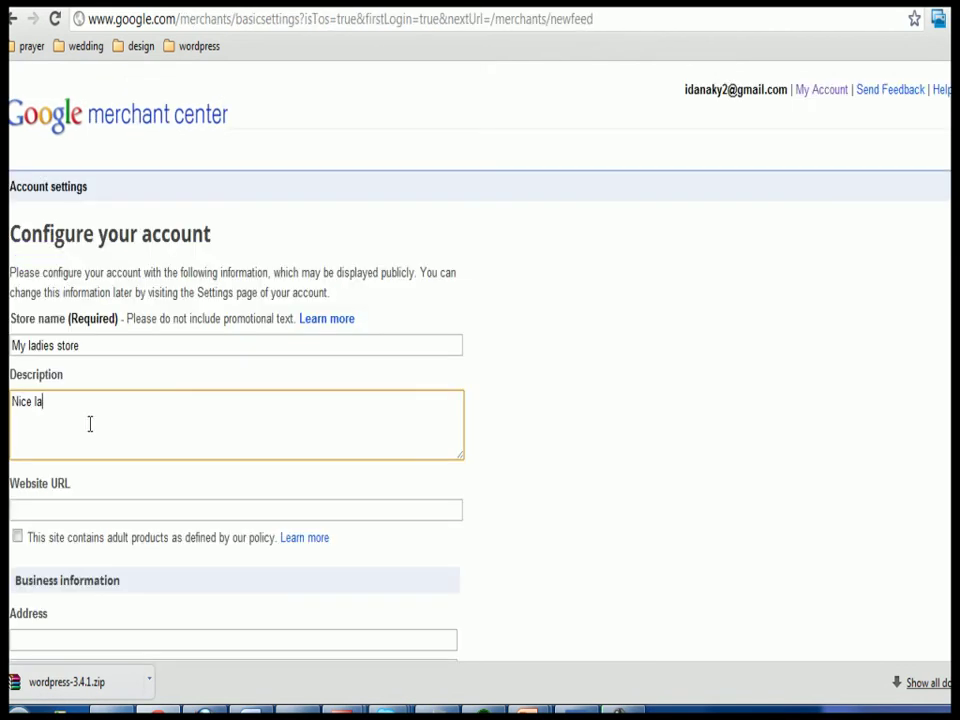
pyautogui.write('wear and more')
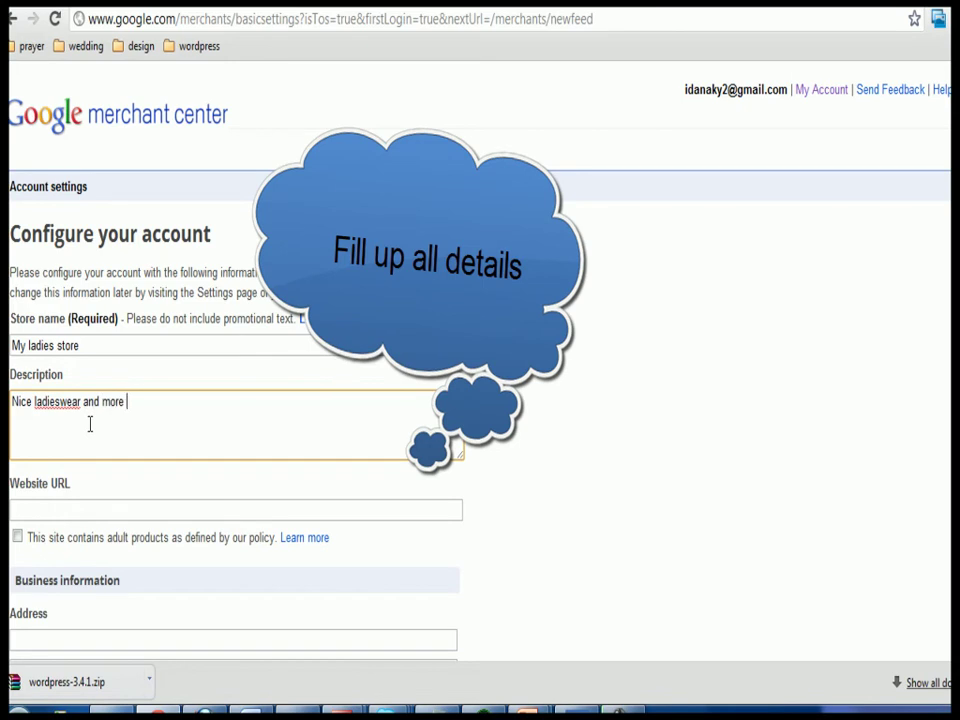
pyautogui.write('less')
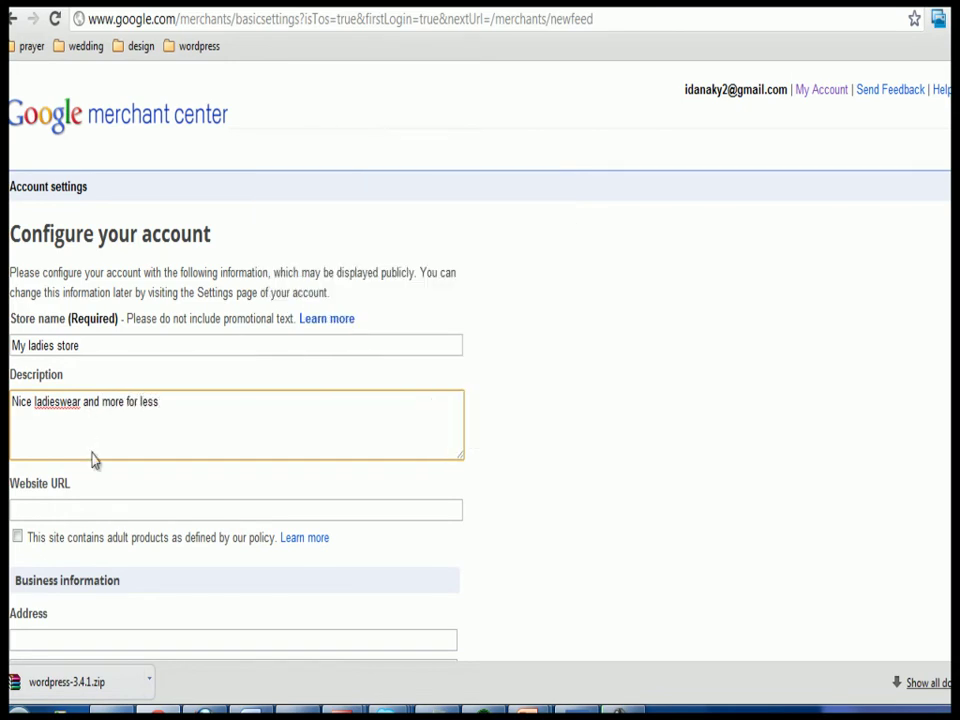
pyautogui.click(84, 508)
pyautogui.write('https://ladi')
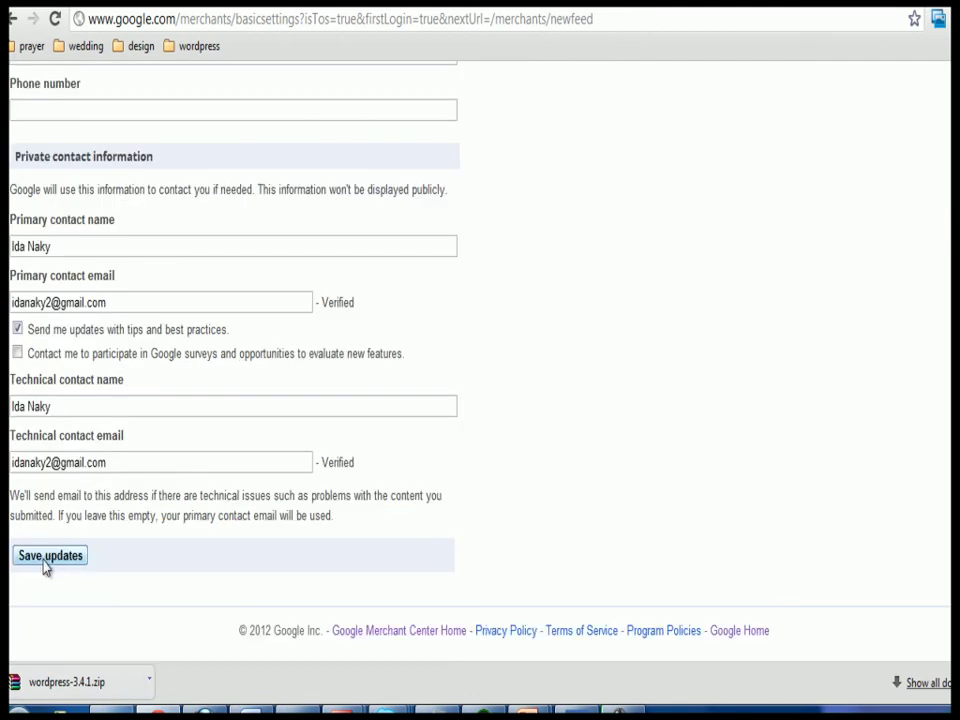
pyautogui.click(45, 564)
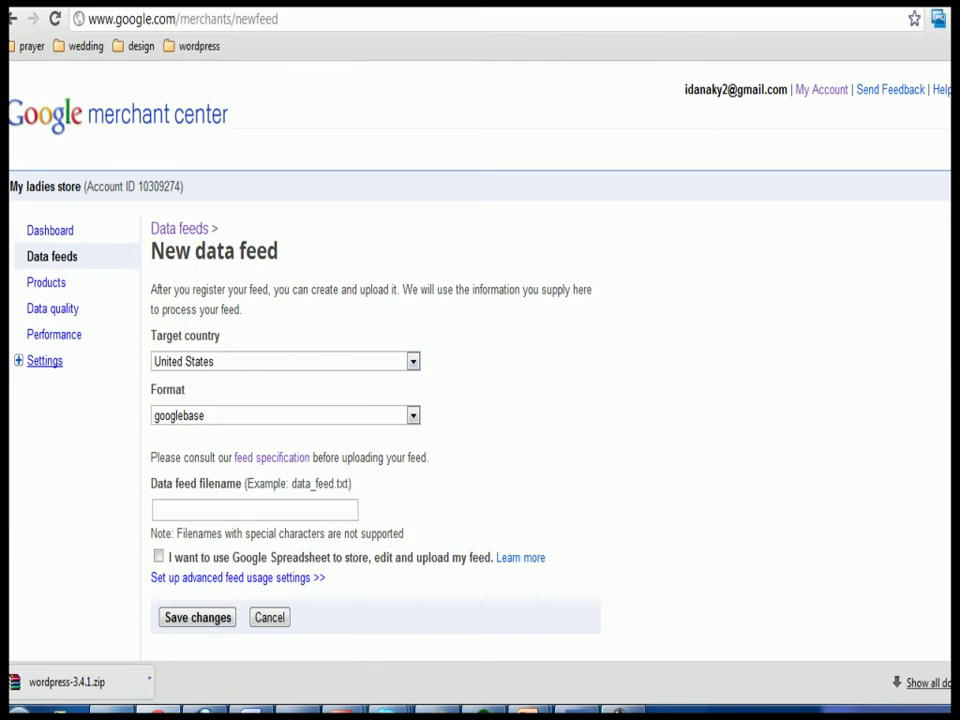
# Step: Open the Merchant Center general settings and start verifying the store's website URL
pyautogui.scroll(-2, 480, 380)
pyautogui.scroll(2, 480, 380)
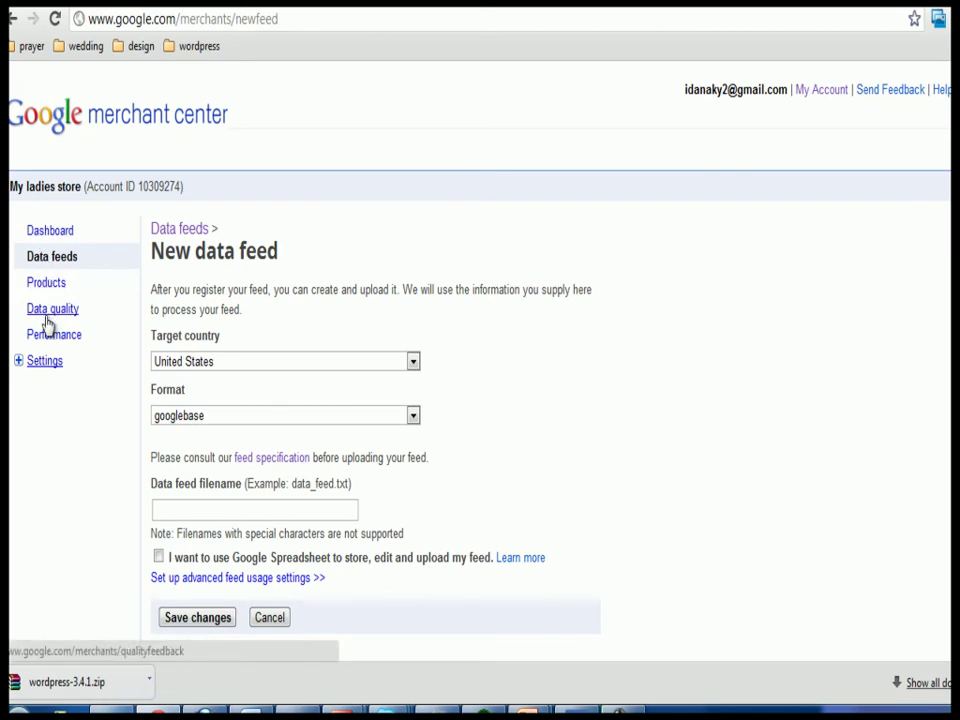
pyautogui.click(21, 368)
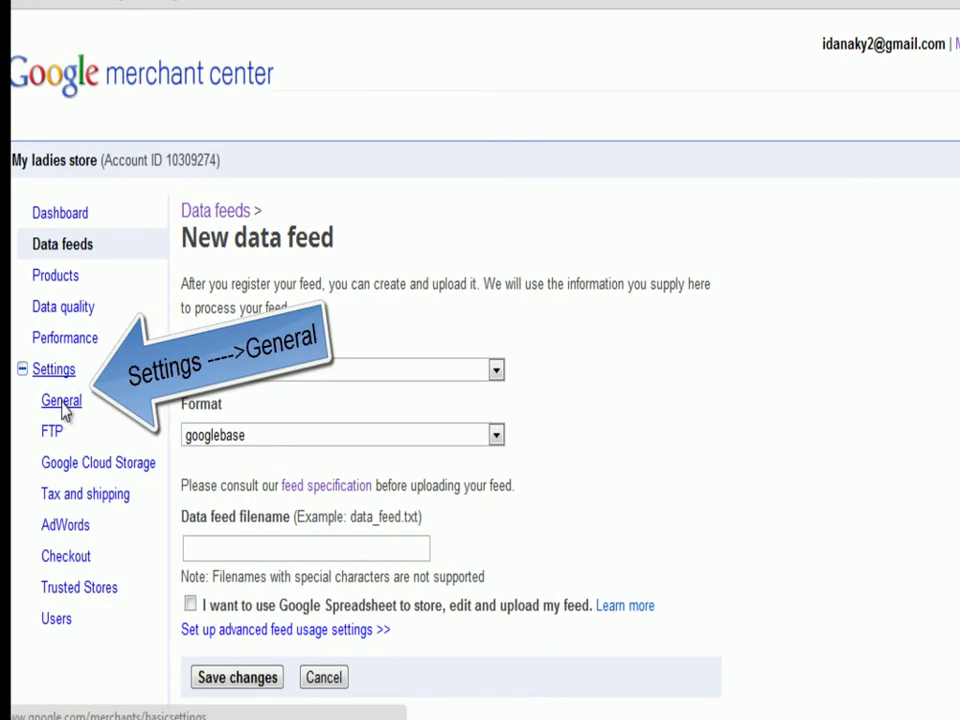
pyautogui.click(61, 402)
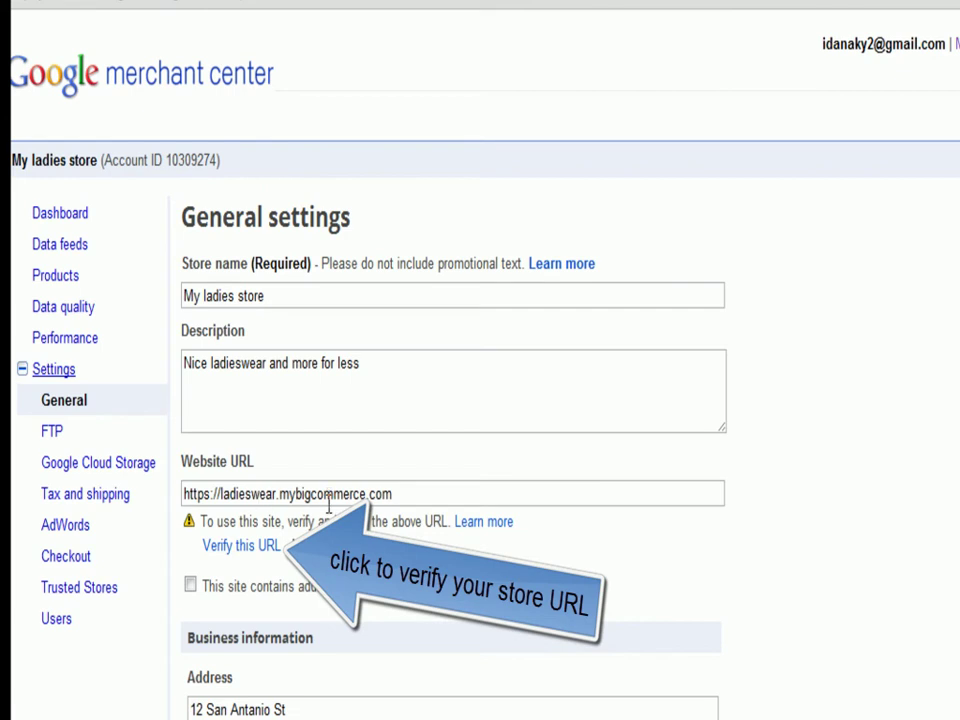
pyautogui.click(232, 558)
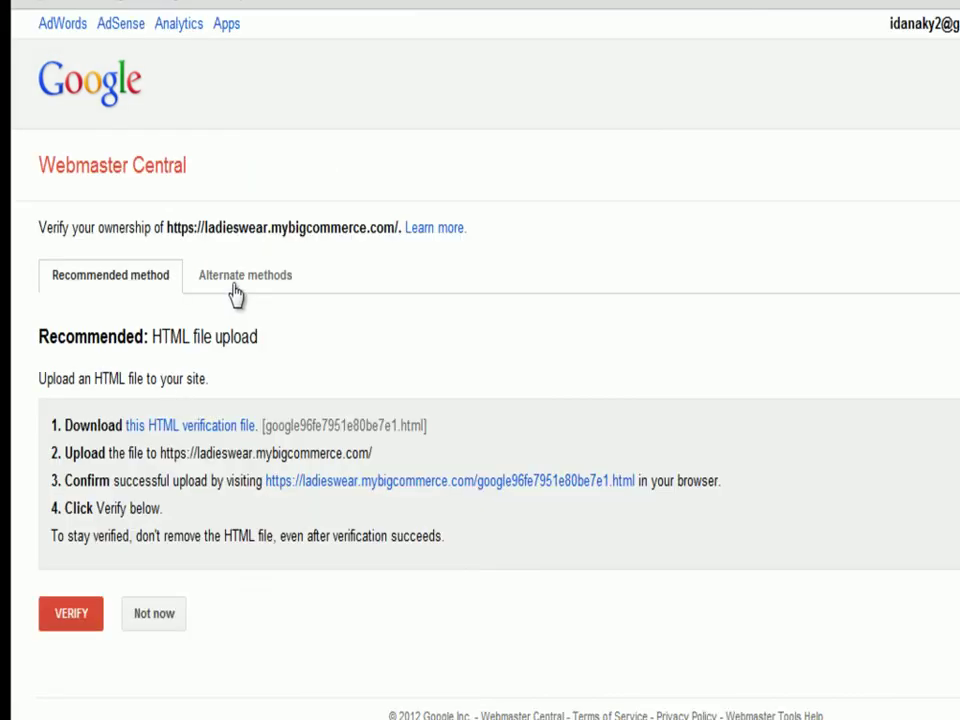
# Step: Choose the alternate verification method HTML tag and copy the google-site-verification meta tag
pyautogui.click(236, 284)
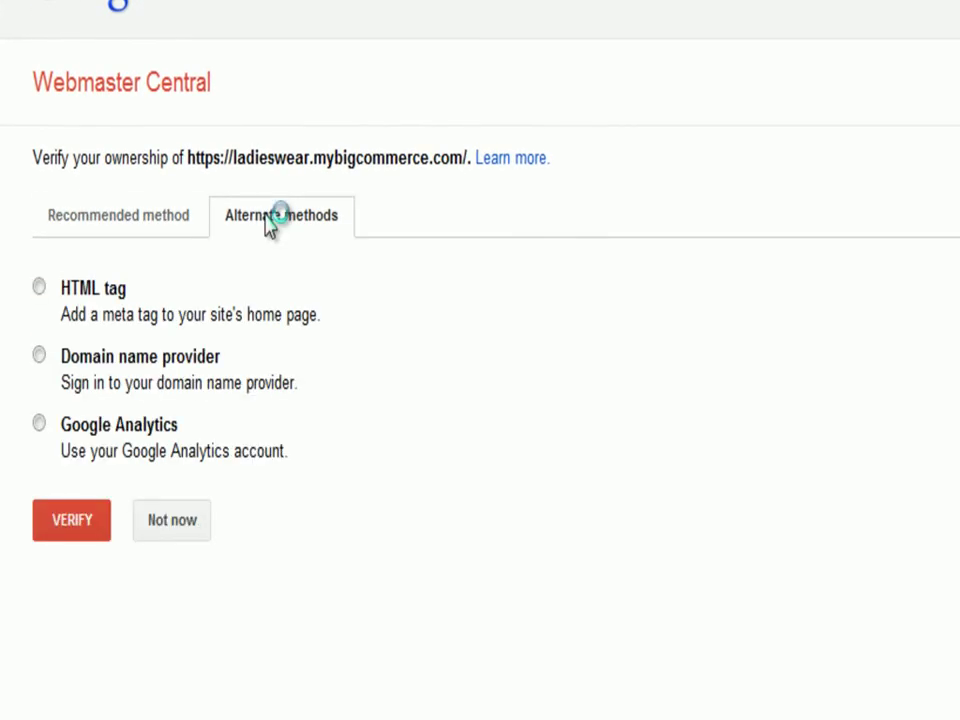
pyautogui.click(39, 289)
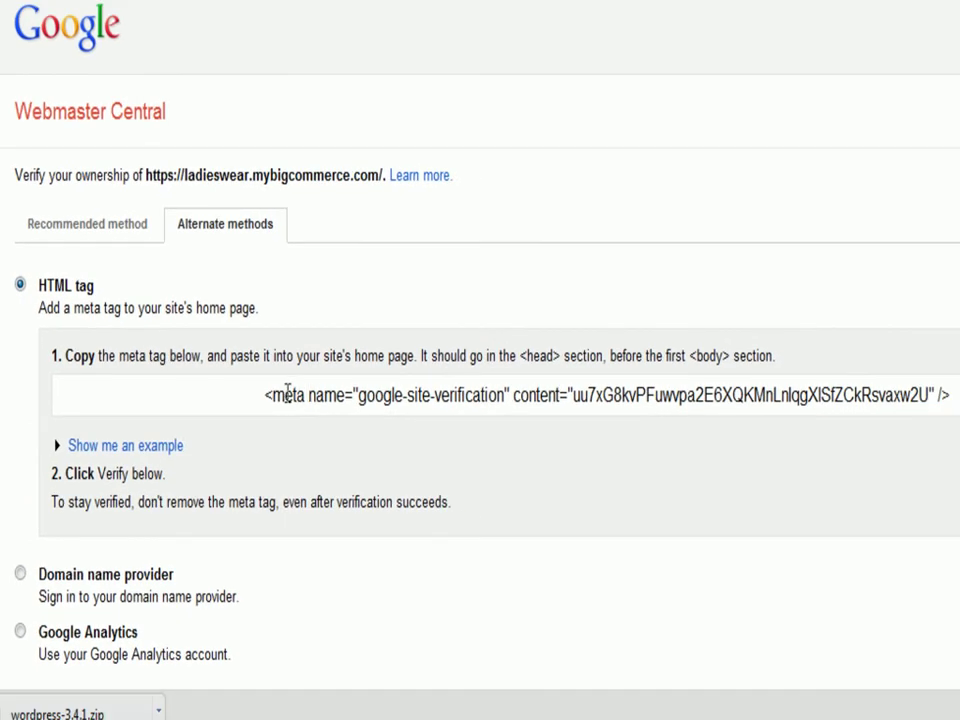
pyautogui.moveTo(264, 397); pyautogui.dragTo(955, 400)
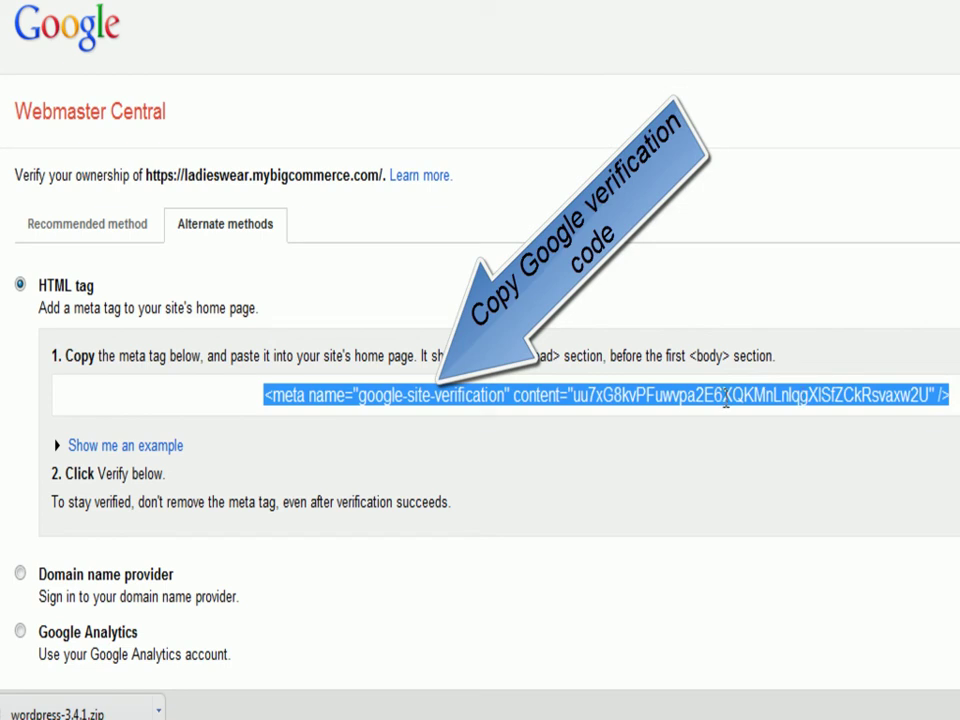
pyautogui.rightClick(725, 404)
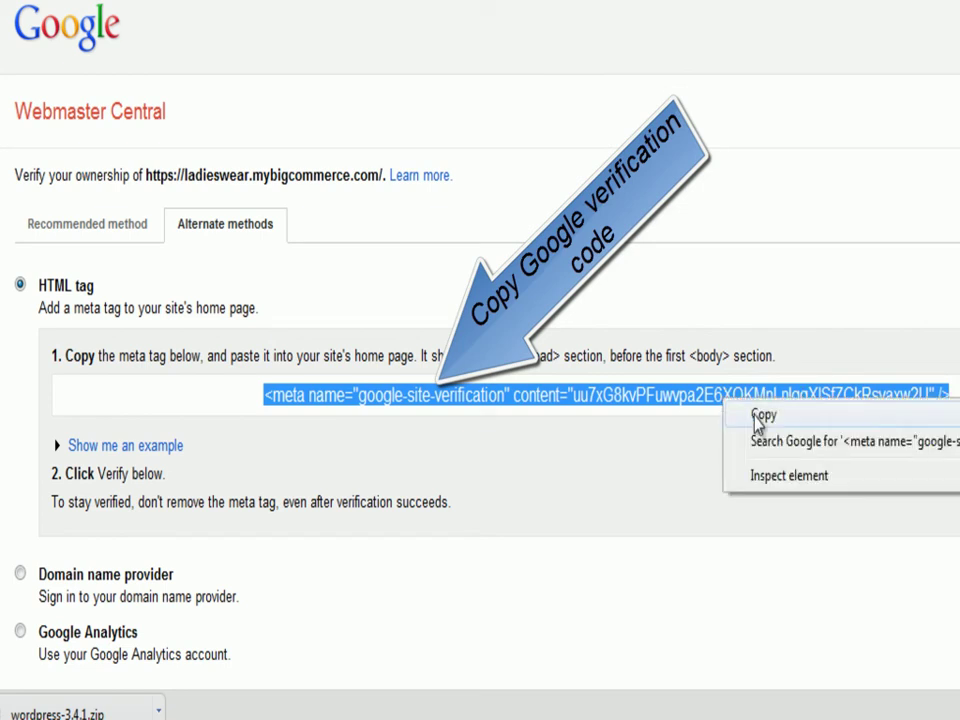
pyautogui.click(757, 422)
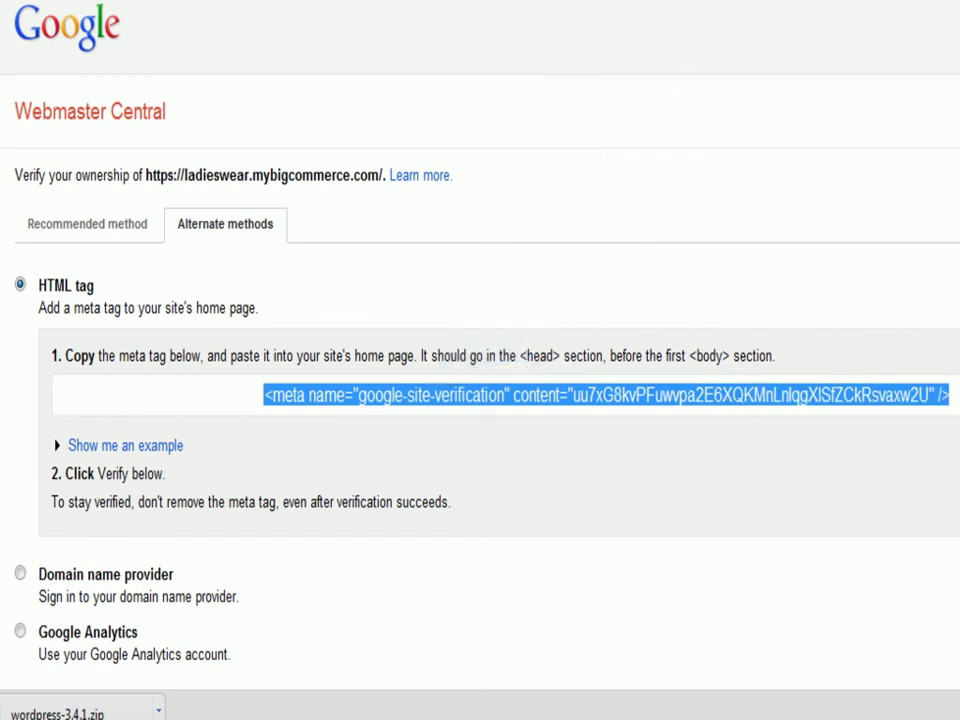
# Step: Switch to the BigCommerce store admin and open default.html from the store design's template files for editing
pyautogui.scroll(-3, 480, 400)
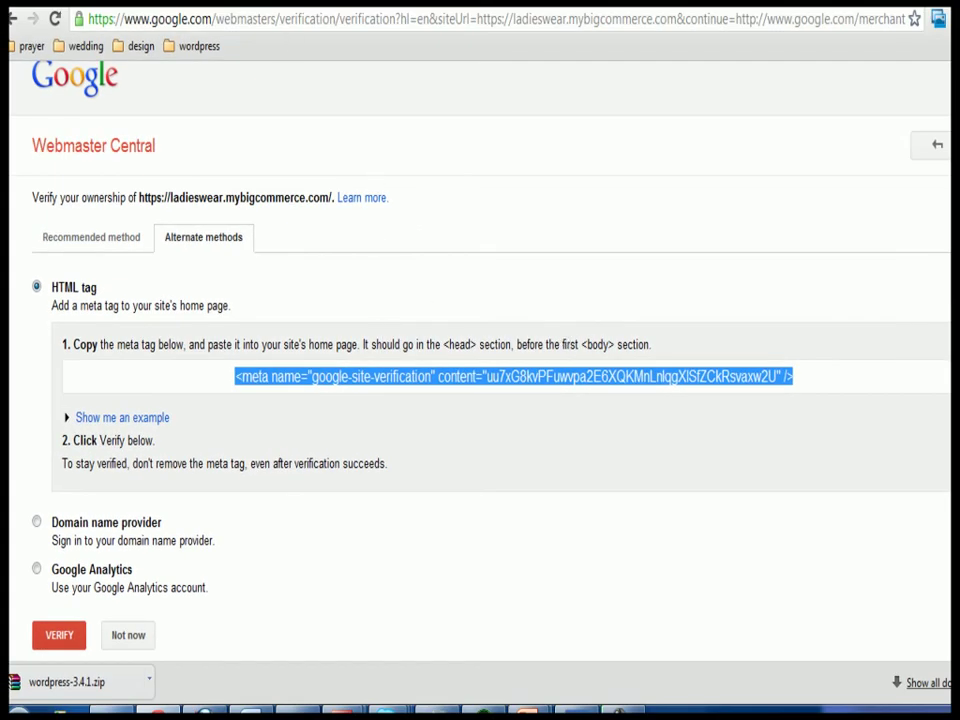
pyautogui.hotkey('ctrl', 'Tab')
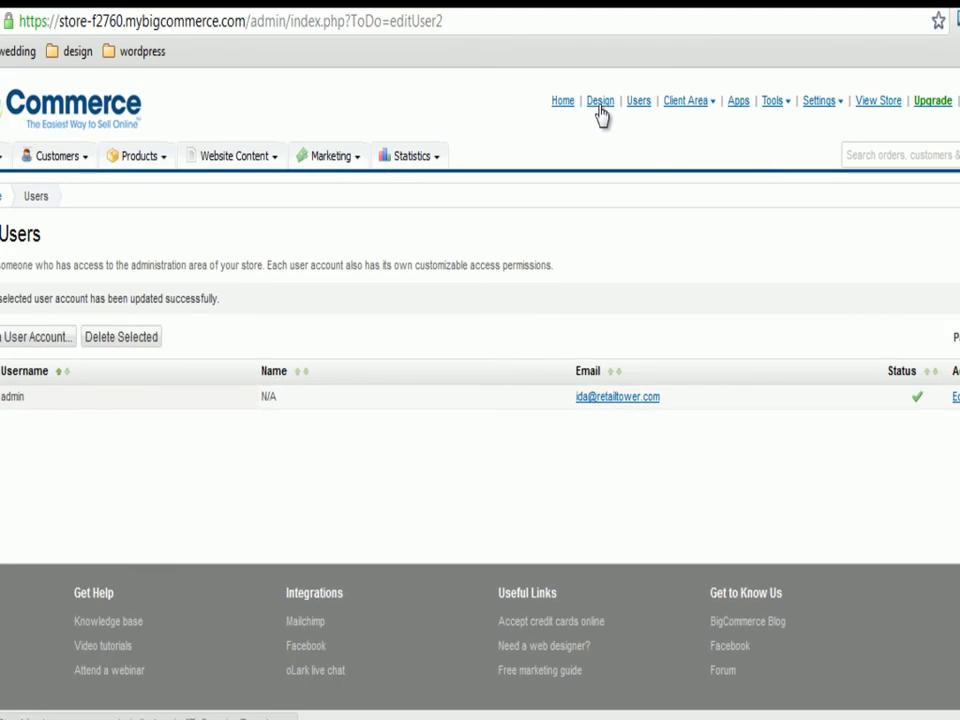
pyautogui.click(600, 108)
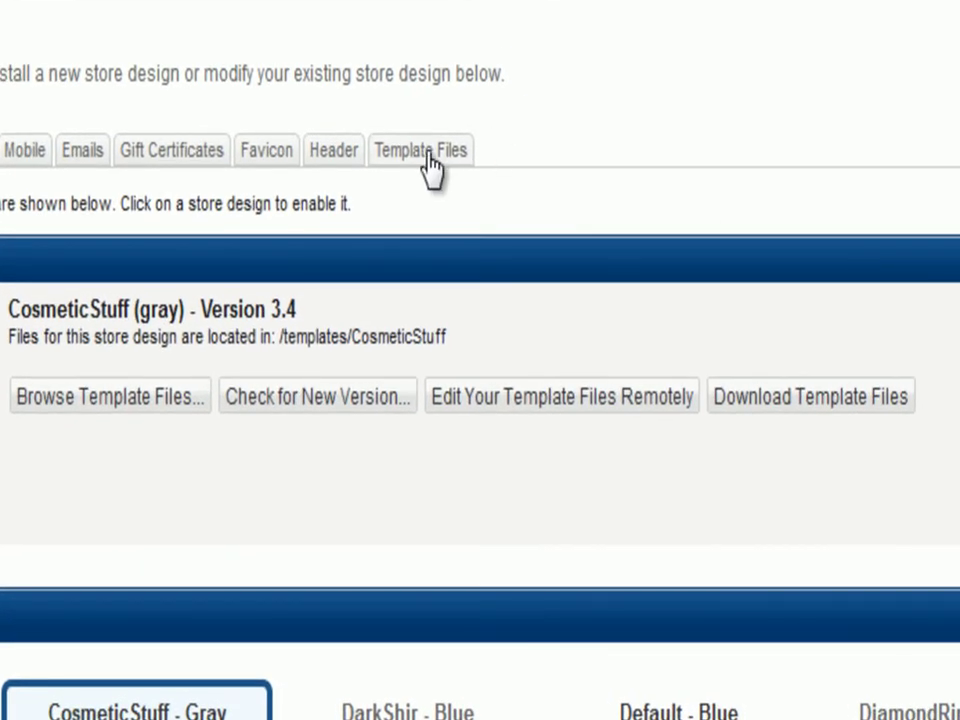
pyautogui.click(430, 170)
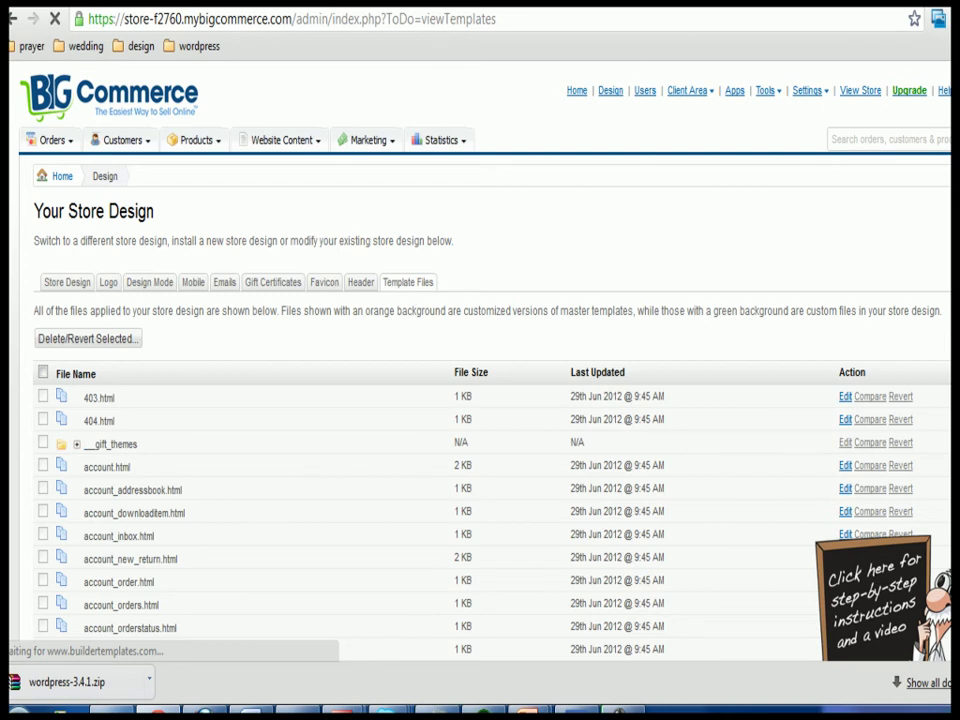
pyautogui.scroll(-5, 480, 400)
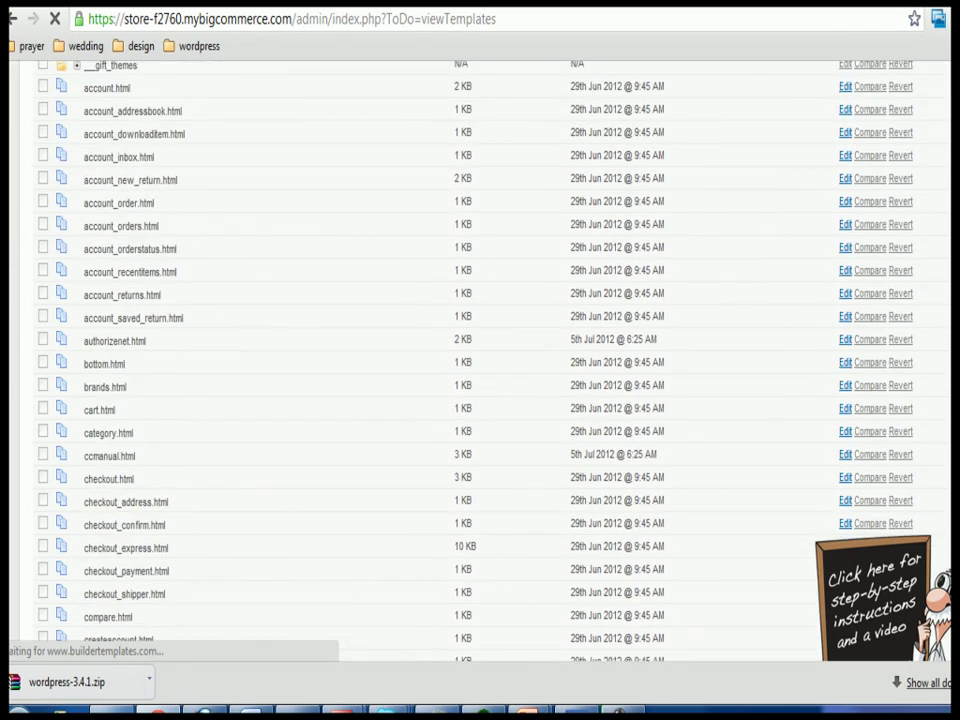
pyautogui.scroll(-3, 480, 400)
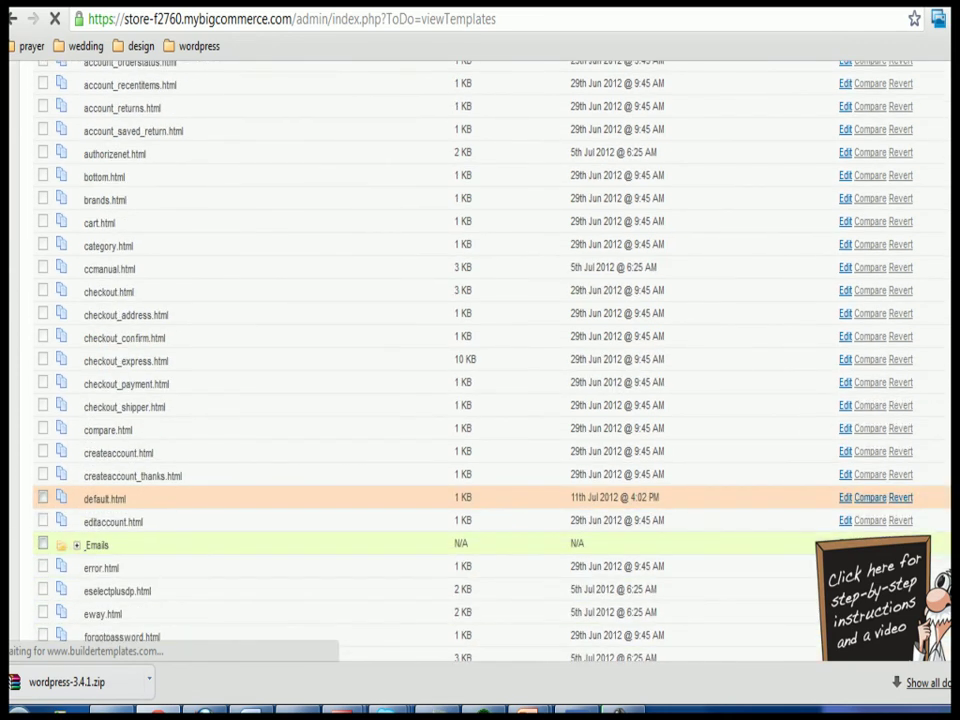
pyautogui.scroll(-3, 639, 311)
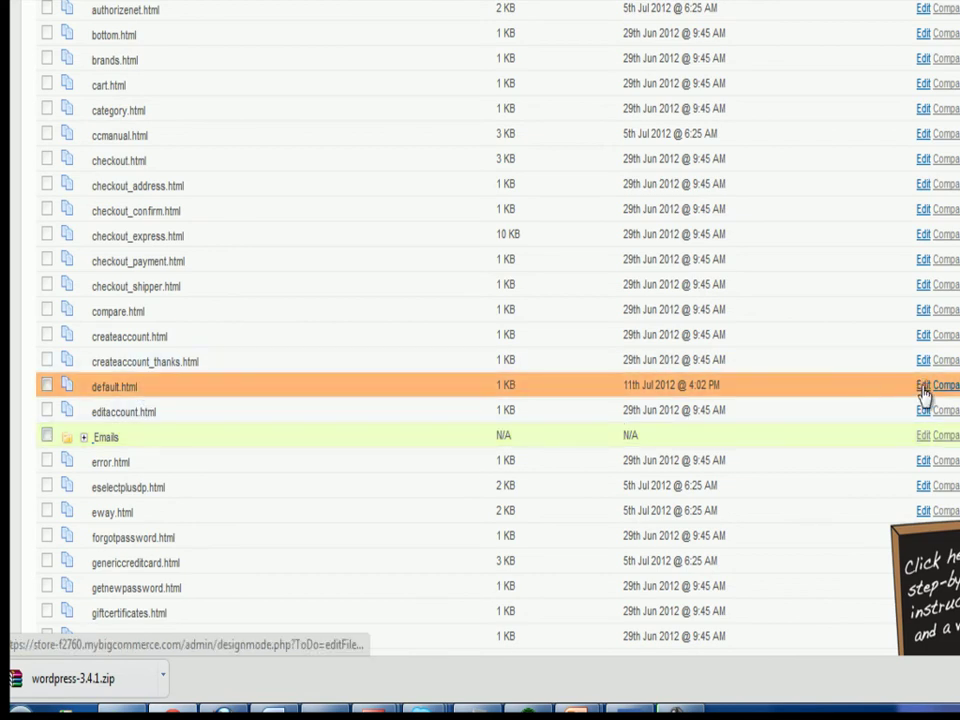
pyautogui.click(922, 386)
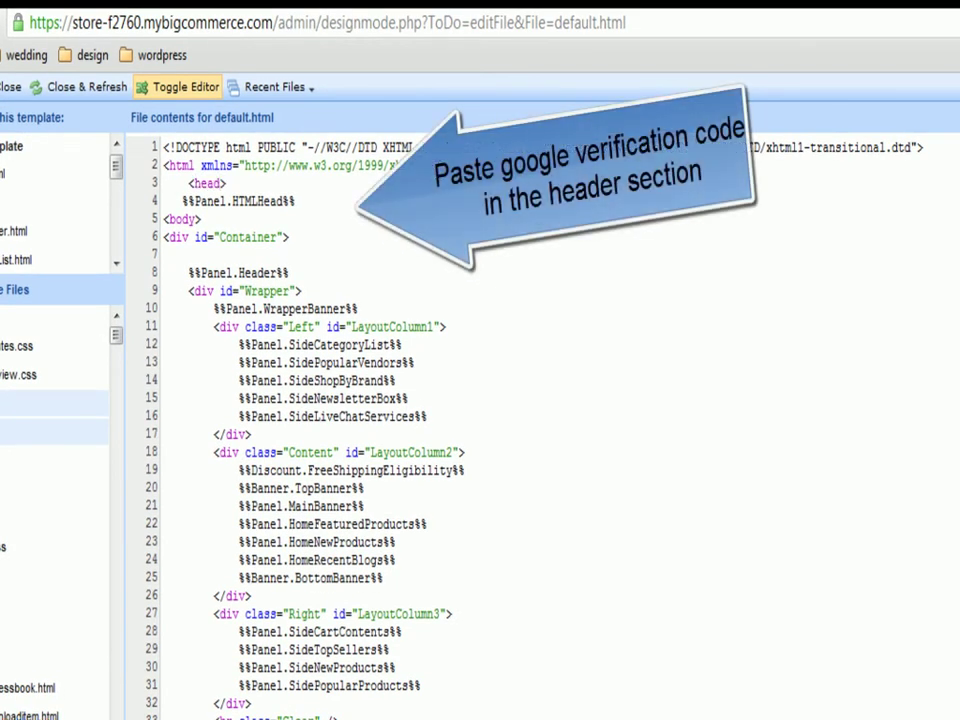
# Step: Add a closing </head> tag above %%Panel.HTMLHead%% in default.html and insert an empty line inside the head section
pyautogui.press('Return')
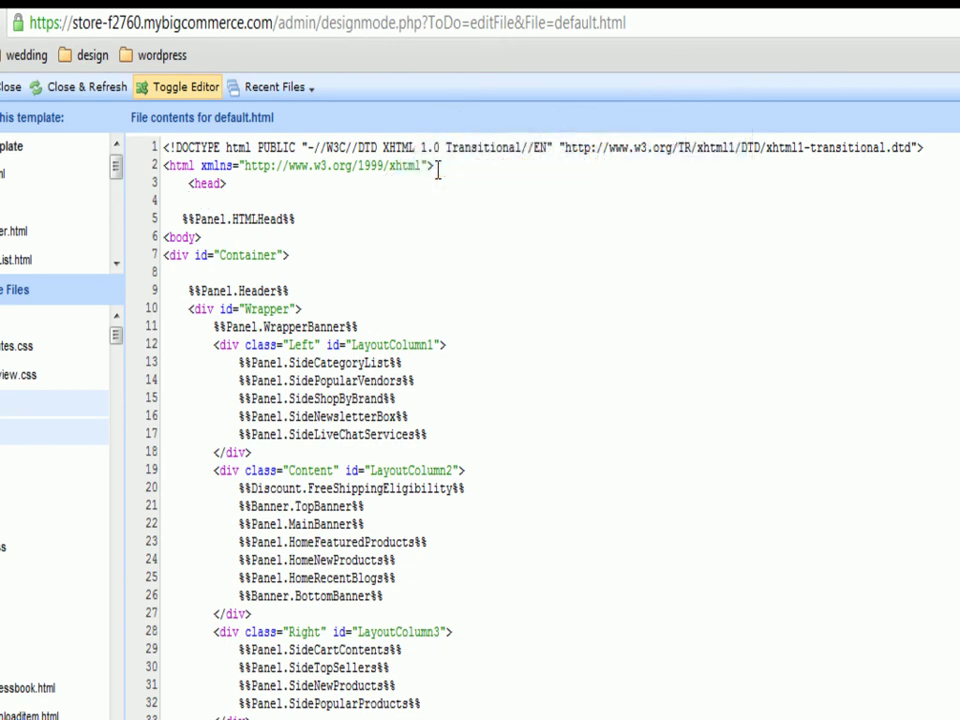
pyautogui.write('</head')
pyautogui.click(256, 186)
pyautogui.press('Return')
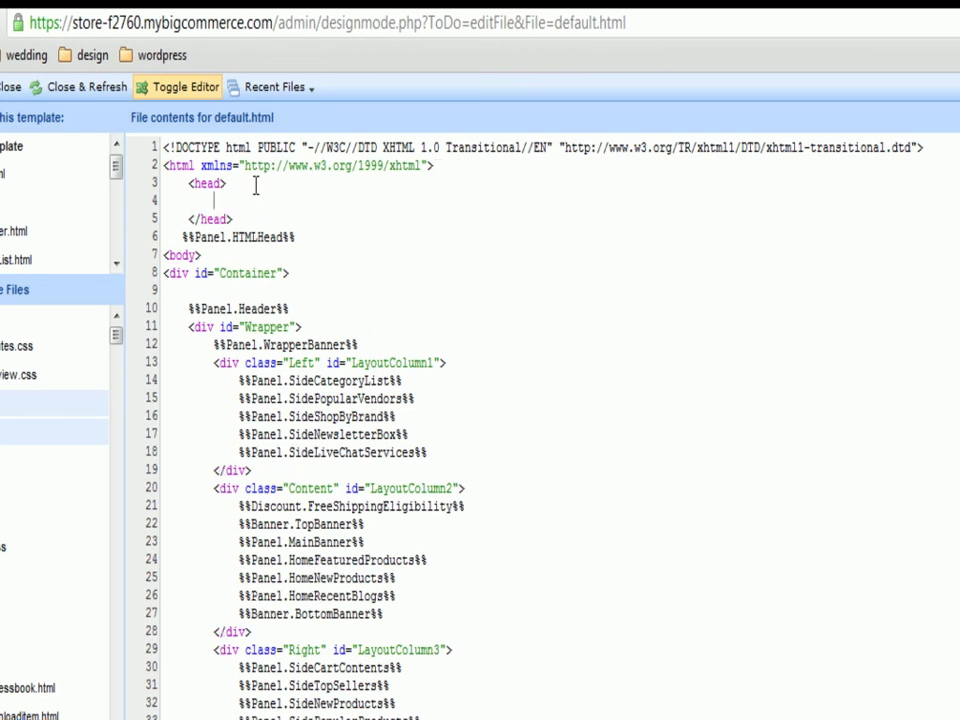
# Step: Paste the copied google-site-verification meta tag into the head section of default.html and save the file
pyautogui.rightClick(171, 205)
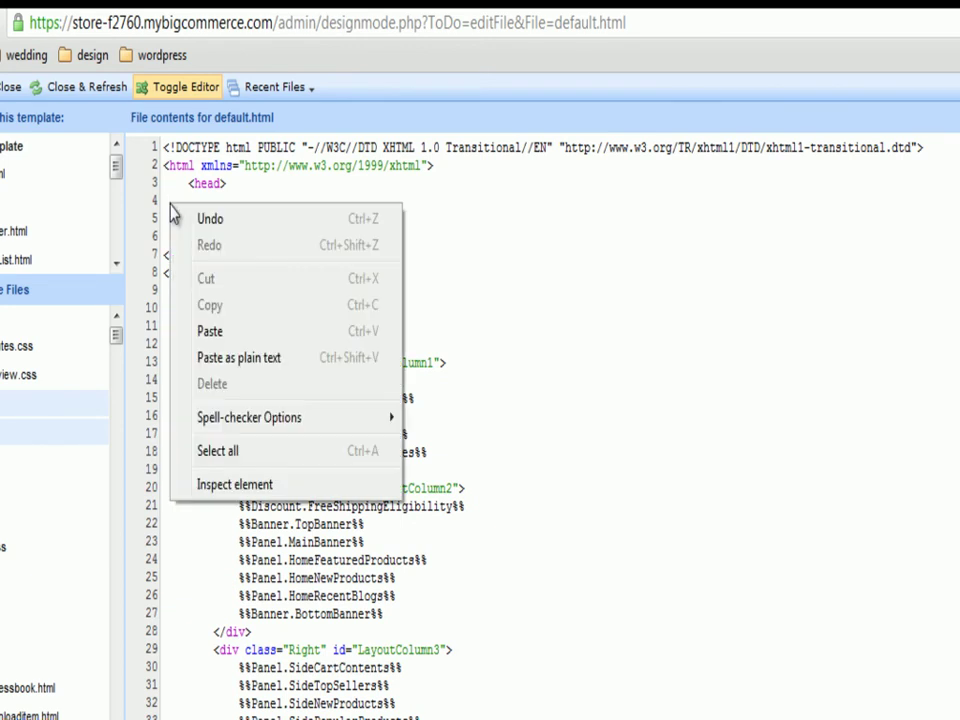
pyautogui.click(240, 332)
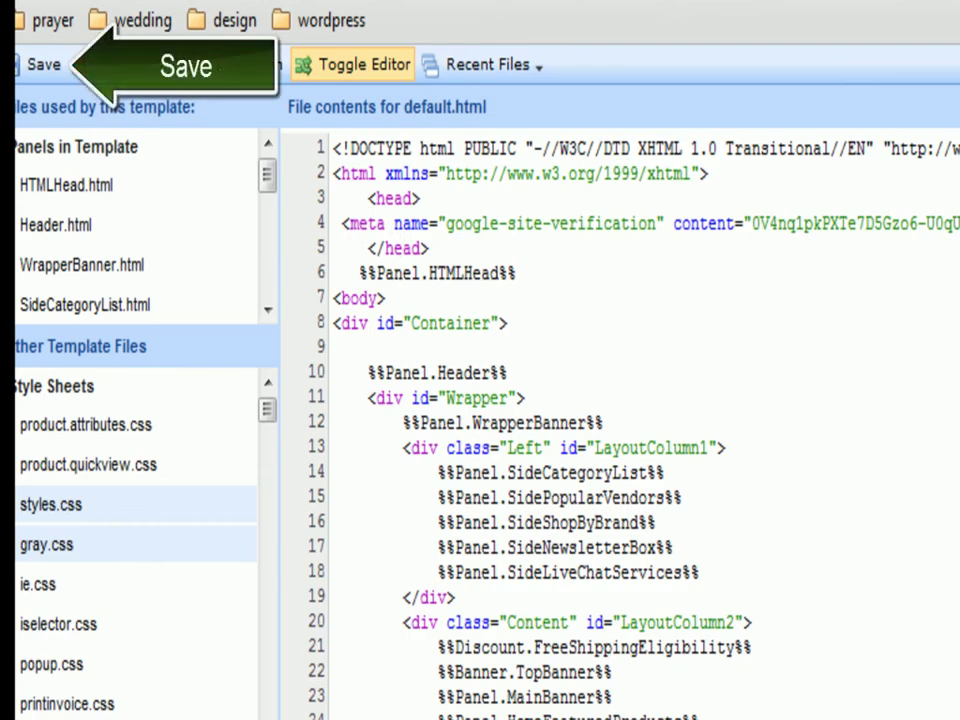
pyautogui.scroll(-2, 600, 420)
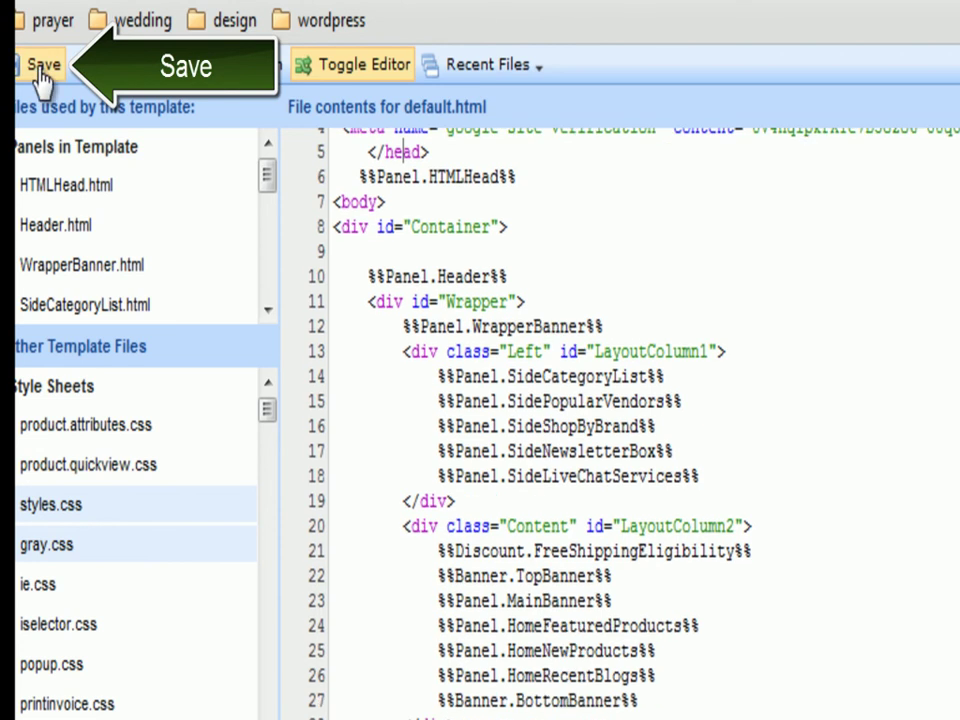
pyautogui.click(41, 74)
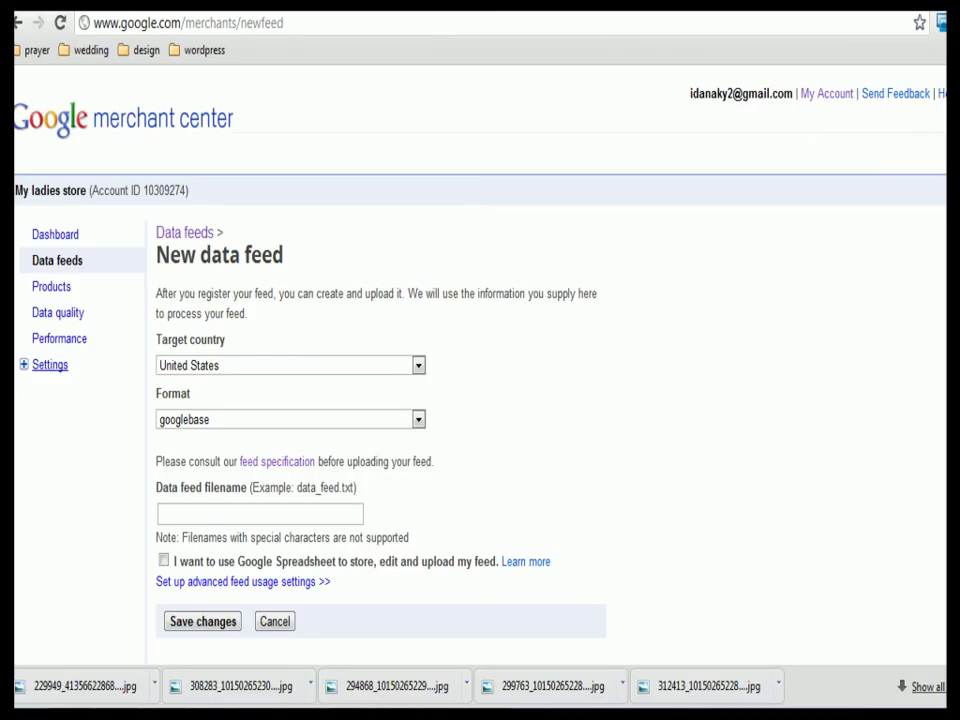
# Step: Switch to Google Merchant Center and open the account's tax and shipping settings
pyautogui.scroll(-2, 480, 380)
pyautogui.scroll(2, 480, 380)
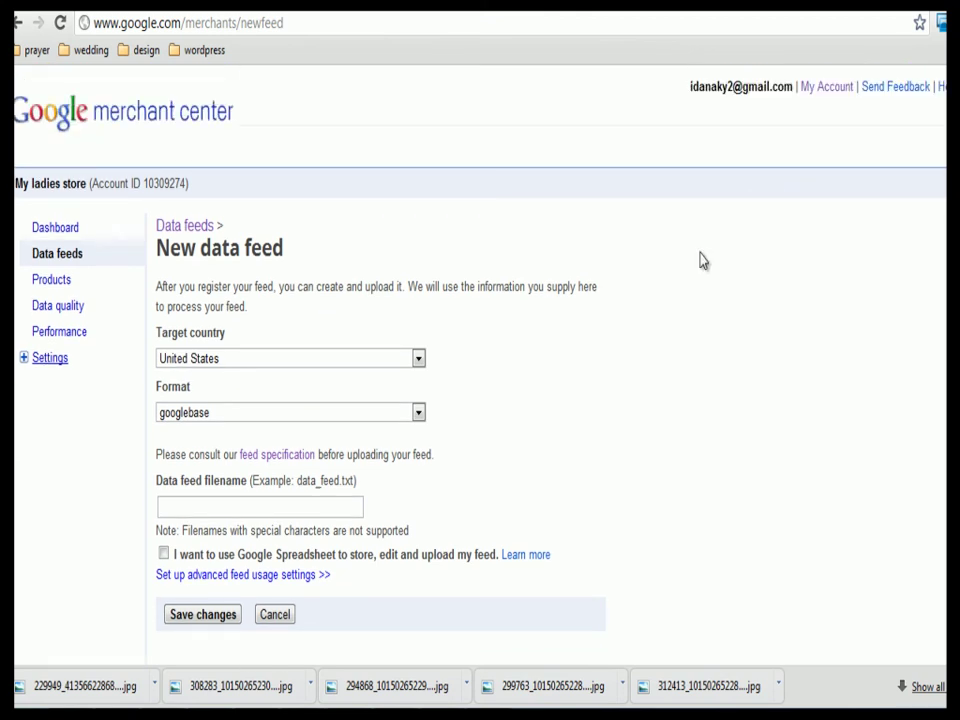
pyautogui.click(24, 358)
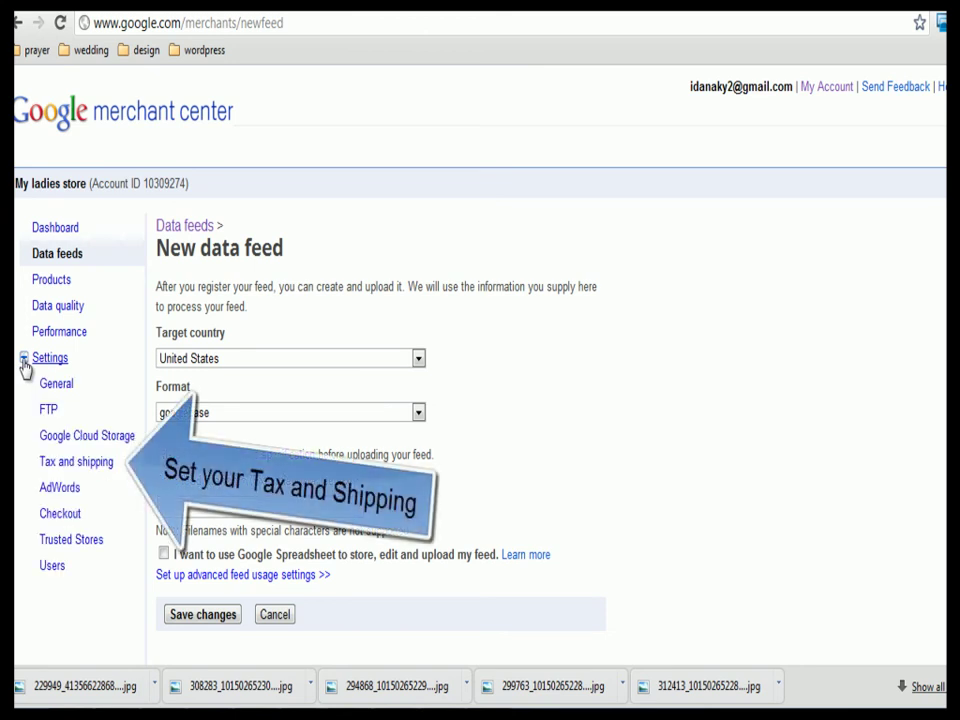
pyautogui.click(71, 465)
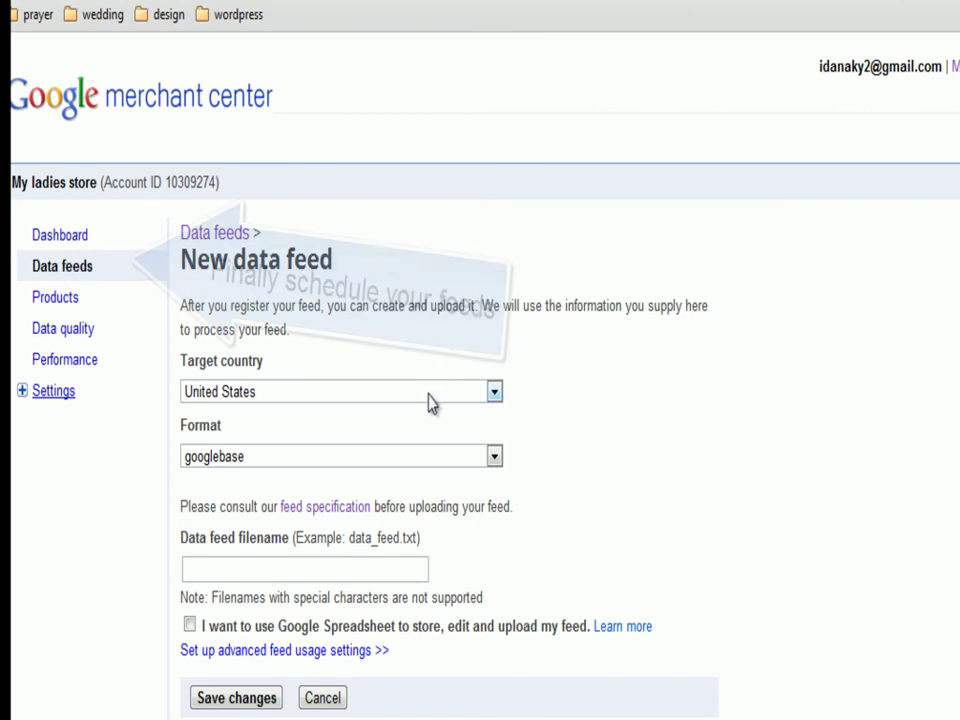
# Step: Enter export.txt as the new data feed's filename and save the feed registration
pyautogui.click(334, 569)
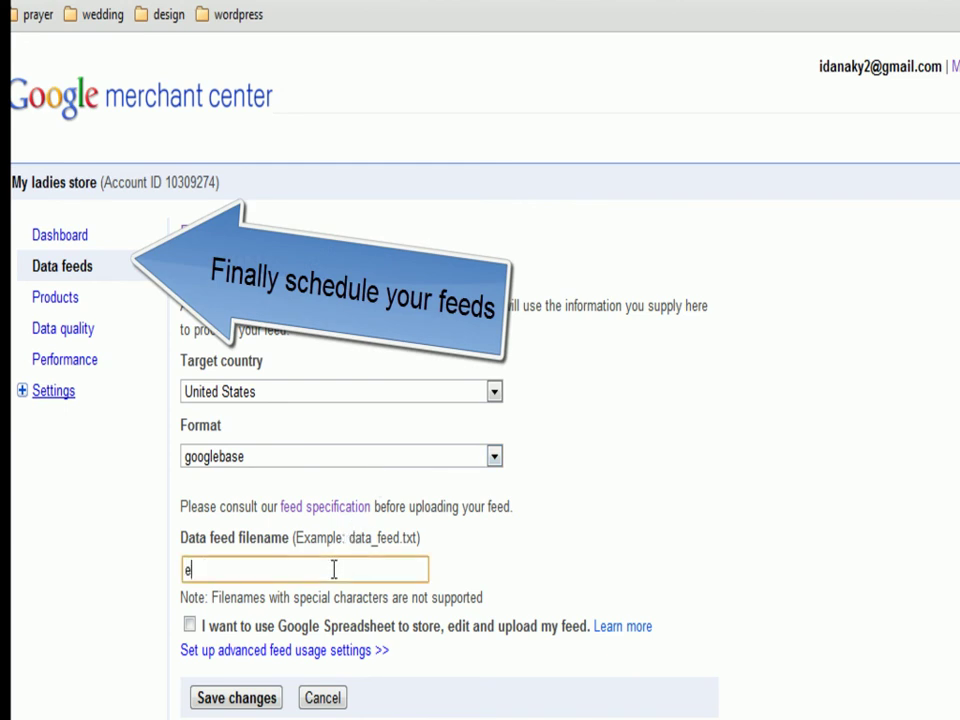
pyautogui.write('export.tt')
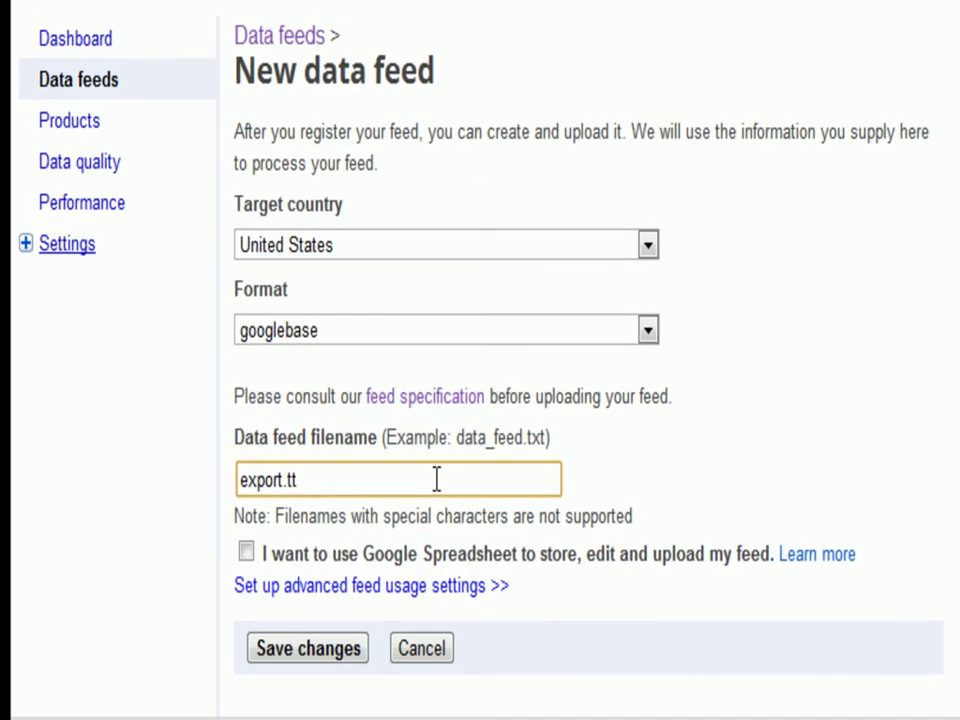
pyautogui.press('BackSpace')
pyautogui.write('xt')
pyautogui.scroll(-2, 480, 400)
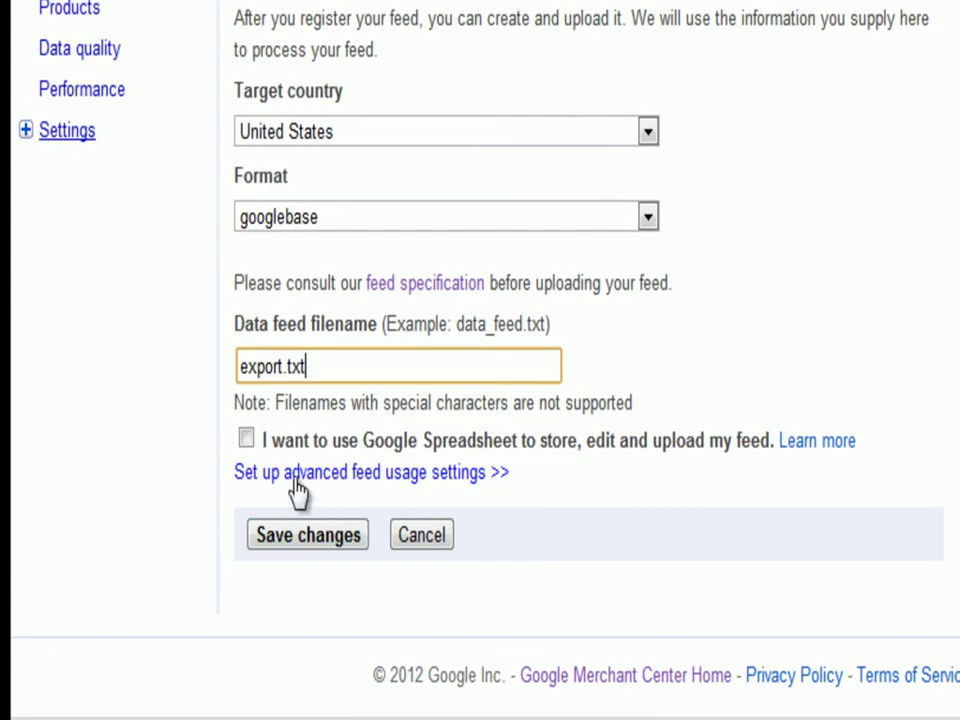
pyautogui.click(307, 538)
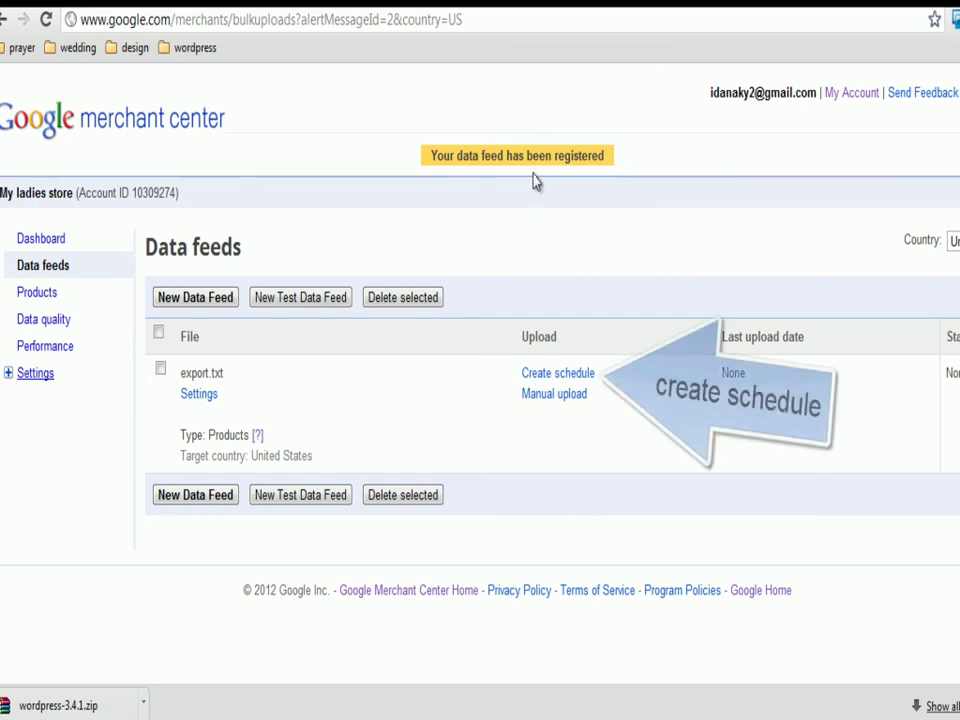
# Step: Create an upload schedule for the export.txt feed and set its frequency to Weekly
pyautogui.click(557, 374)
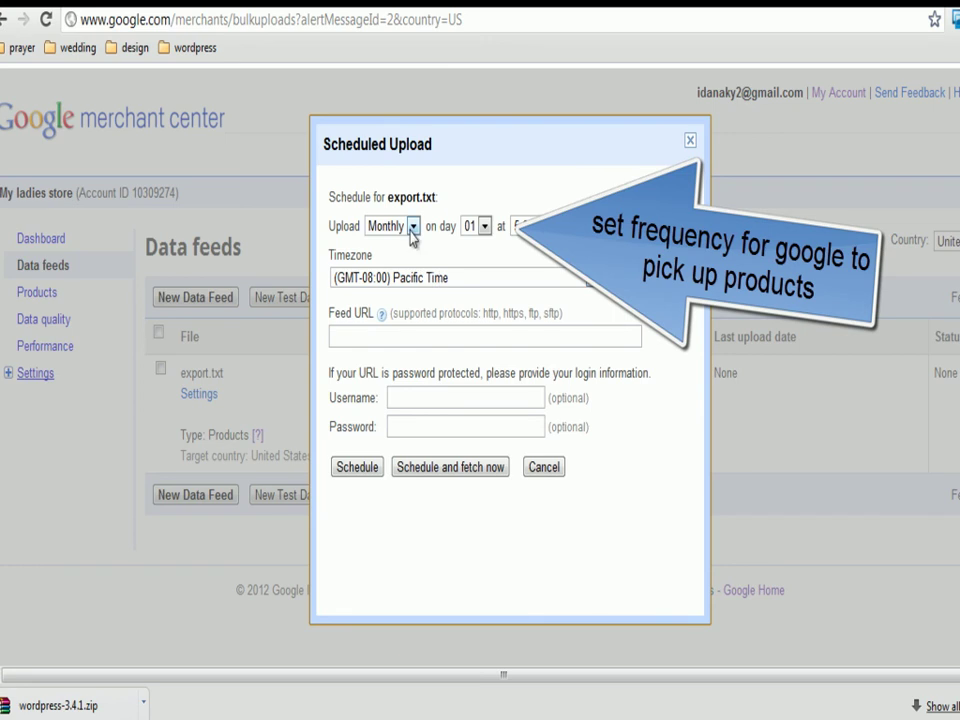
pyautogui.click(412, 227)
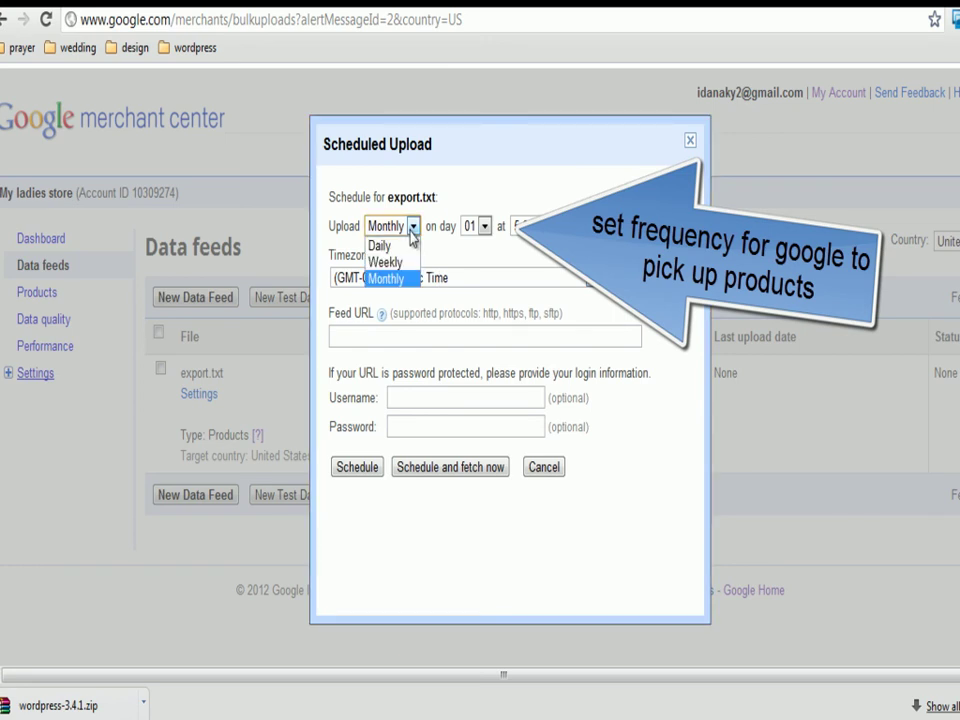
pyautogui.click(401, 262)
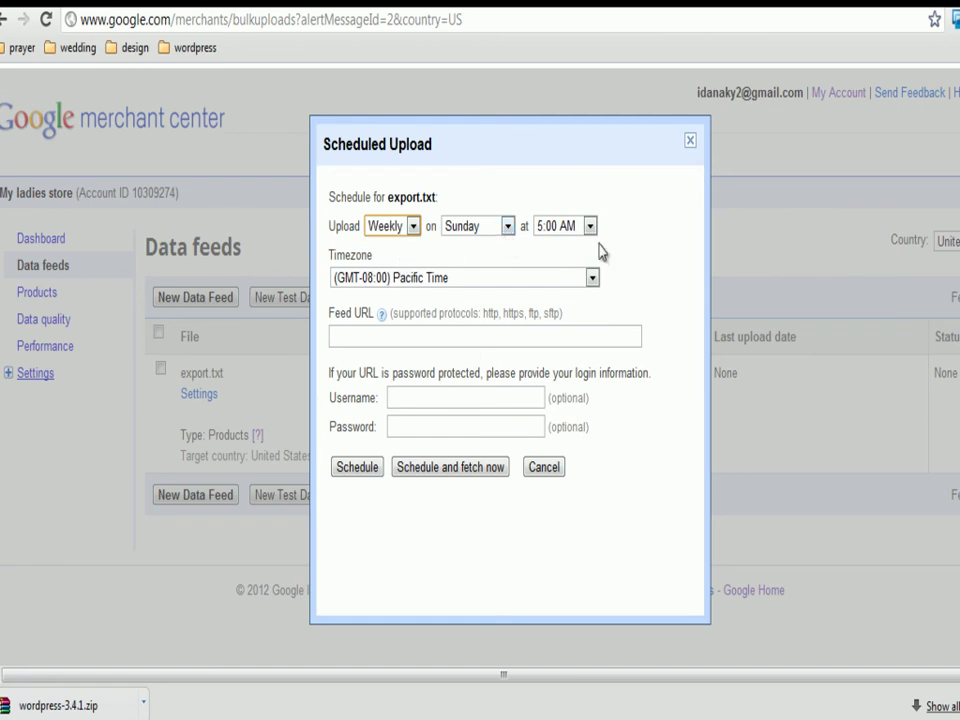
# Step: Copy the google feed's HTTP link from RetailTower, paste it as the schedule's feed URL, and schedule the upload with an immediate fetch
pyautogui.click(512, 338)
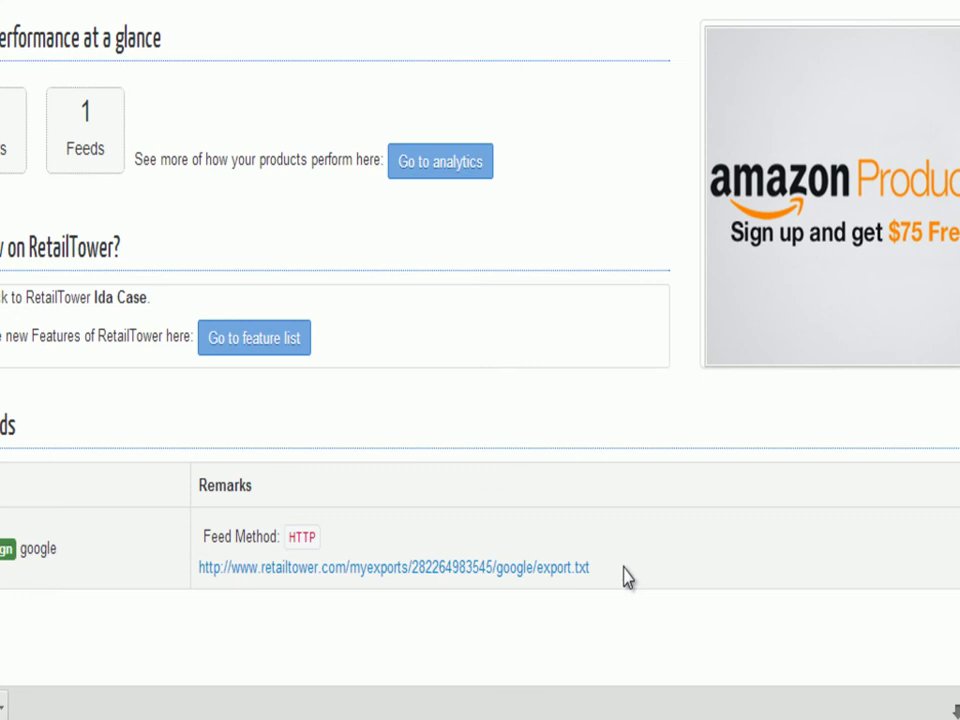
pyautogui.moveTo(598, 567); pyautogui.dragTo(199, 573)
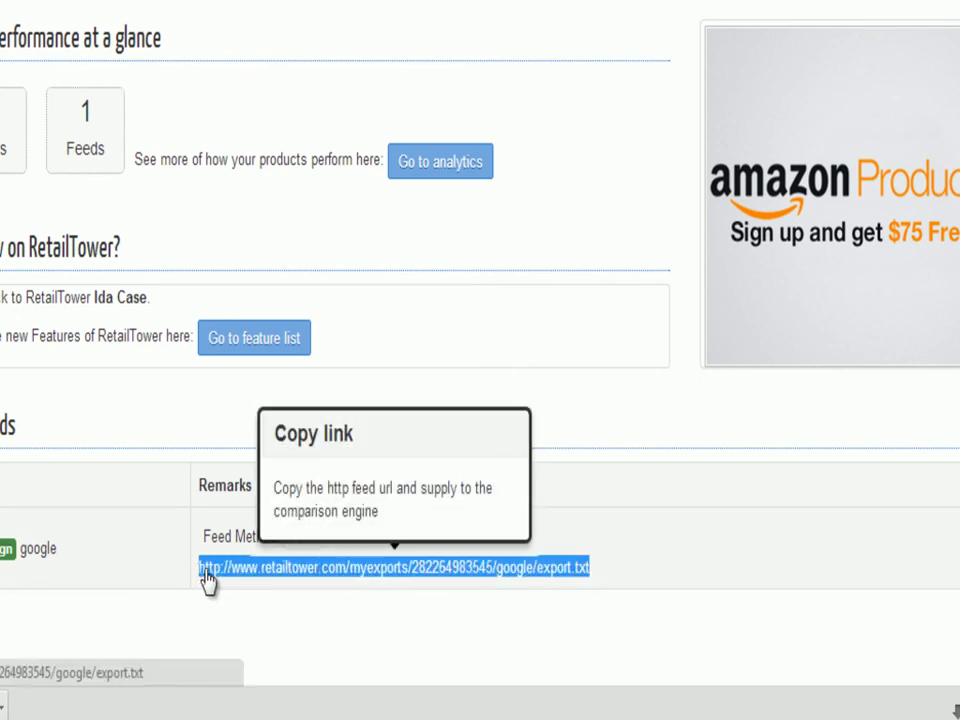
pyautogui.rightClick(208, 578)
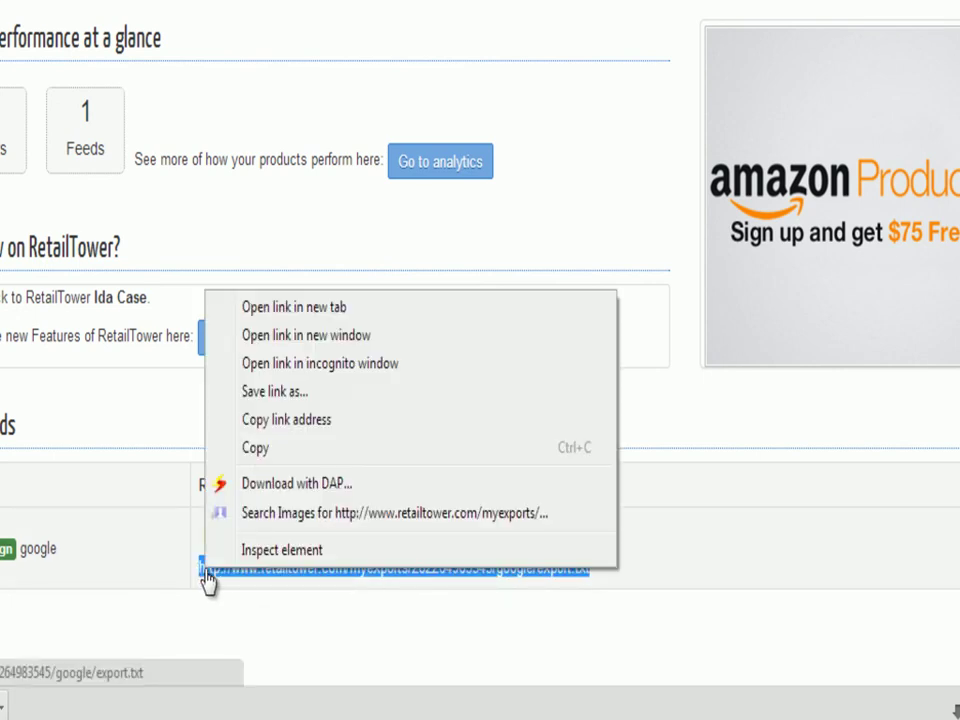
pyautogui.click(285, 449)
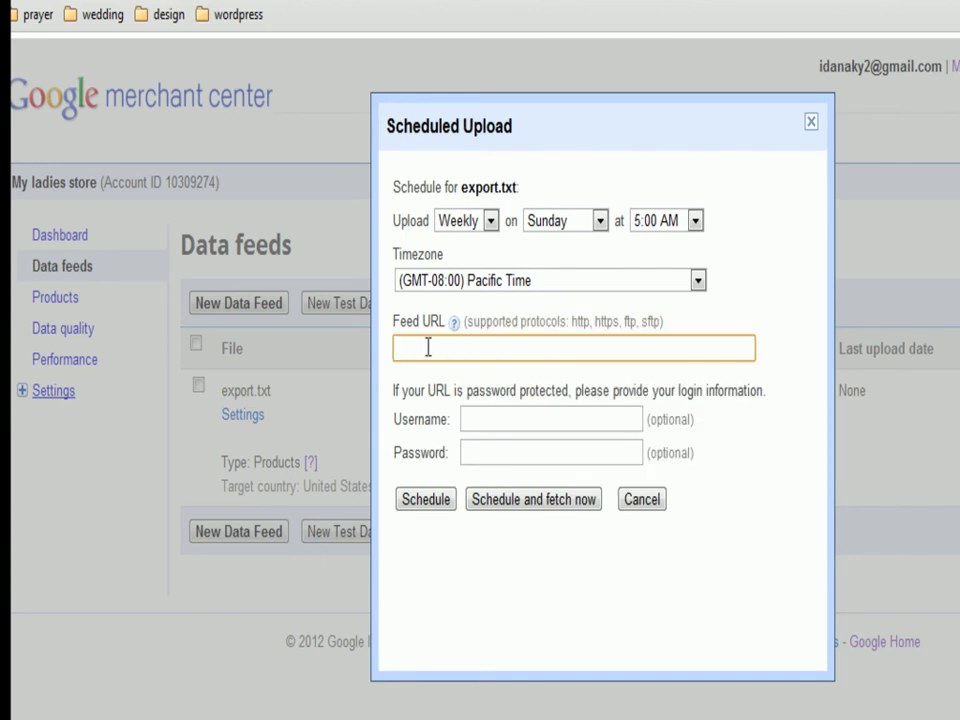
pyautogui.rightClick(428, 350)
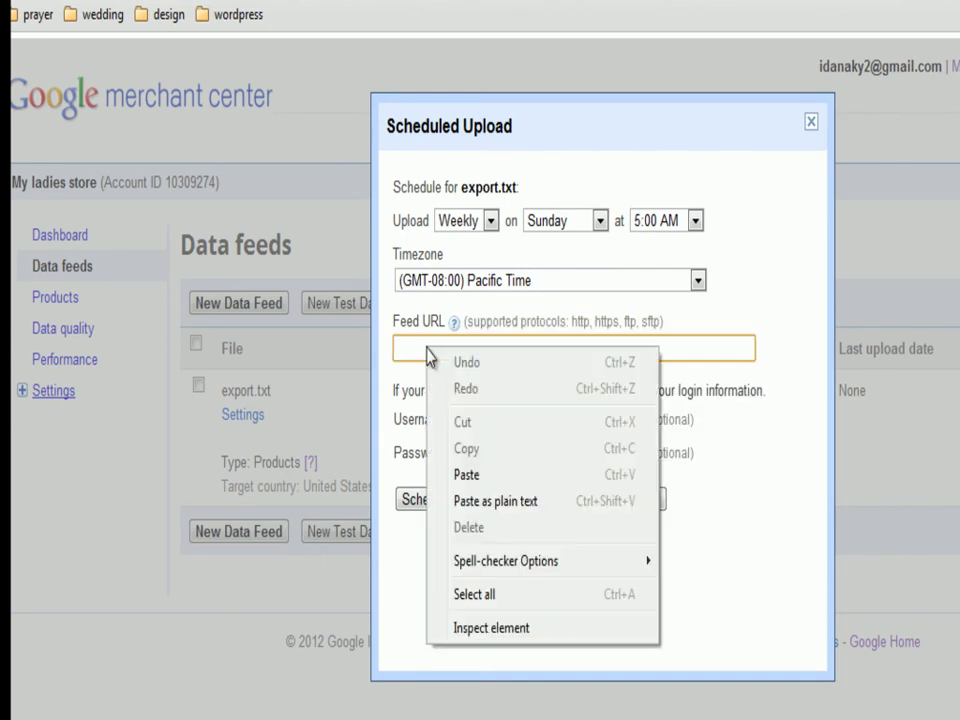
pyautogui.click(474, 476)
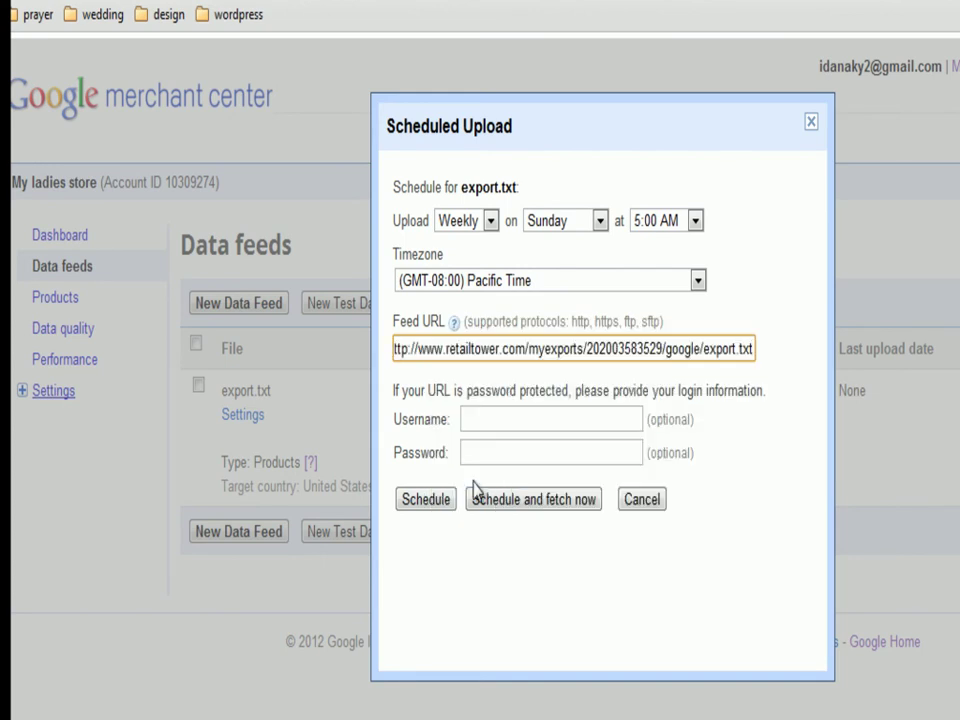
pyautogui.click(535, 500)
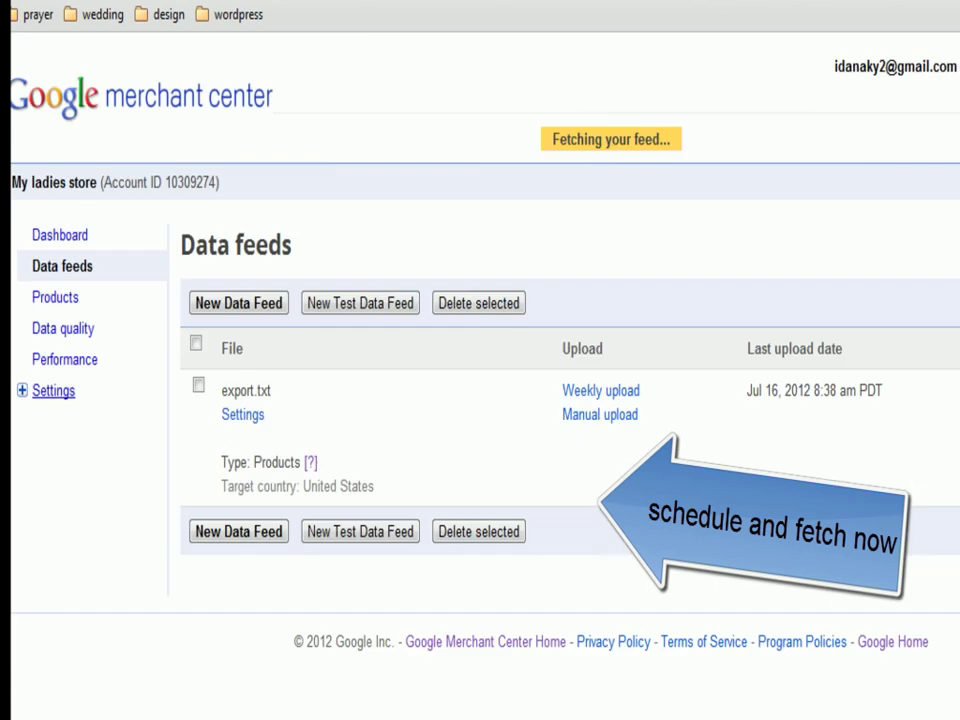